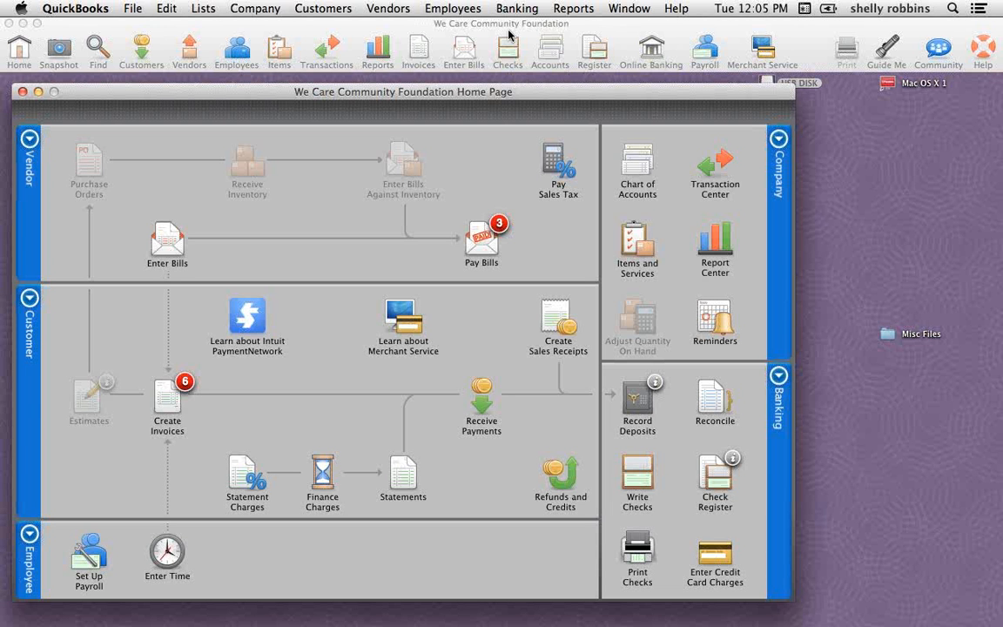
Open the reconciliation of the Cash in bank – operating account, review the undo-last-reconciliation preview, and cancel it
click(510, 35)
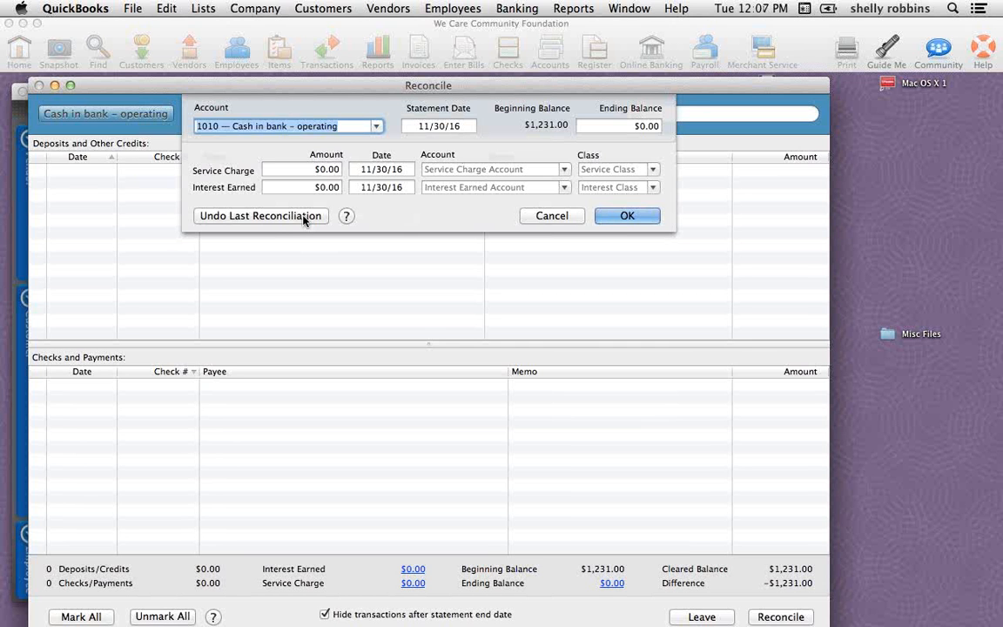
key(Return)
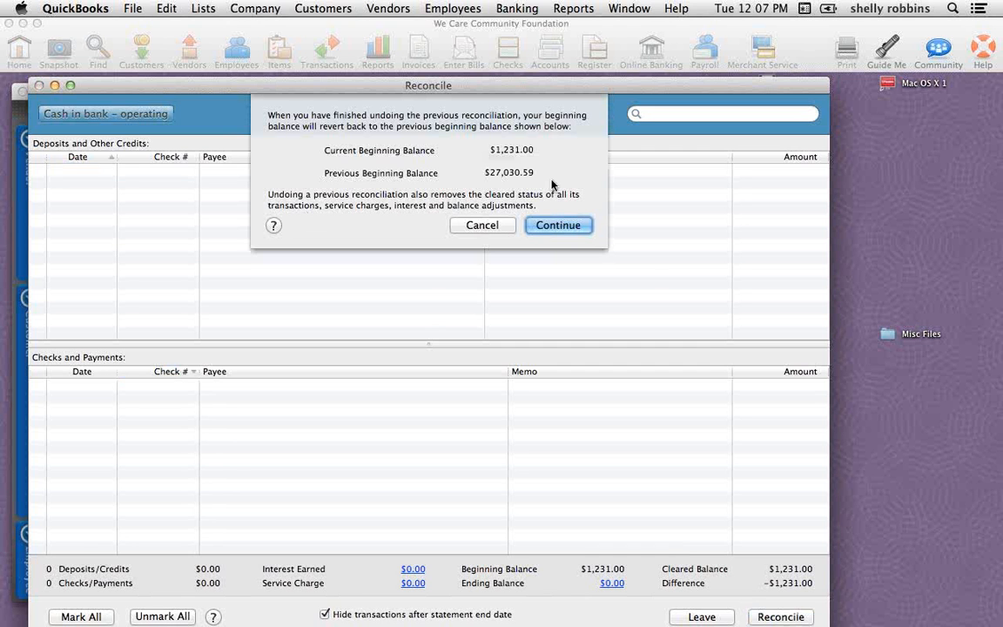
key(super+Tab)
click(483, 230)
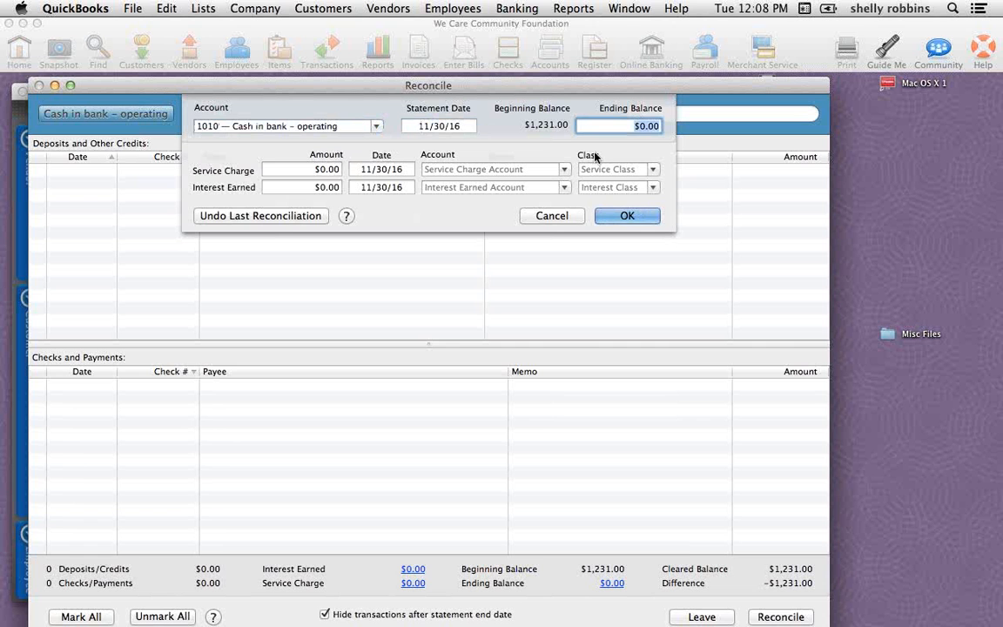
Start the operating account reconciliation with an ending balance of 3000 and close the Reconcile window
text(3000)
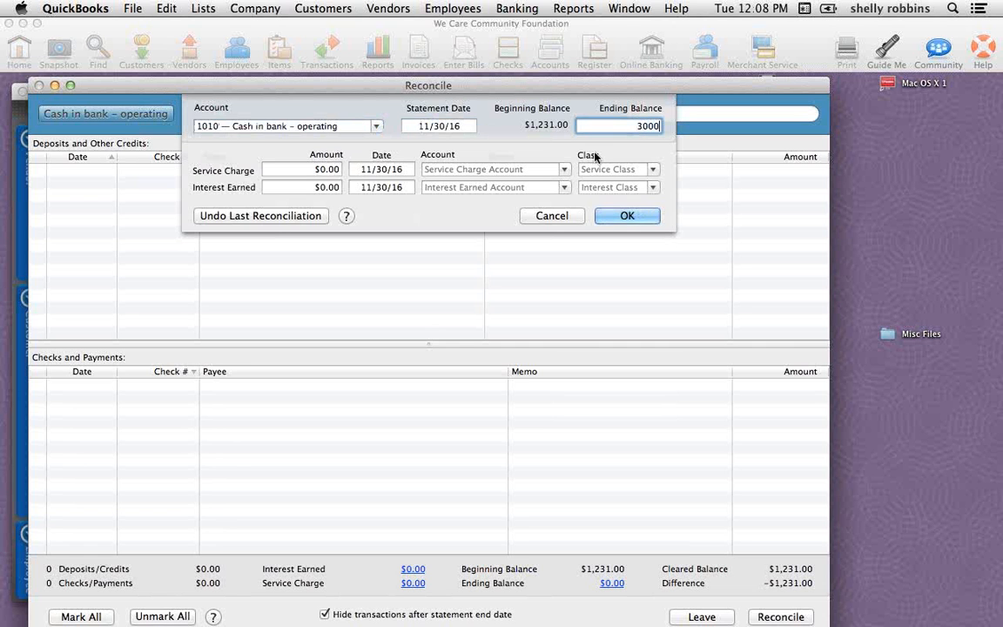
click(627, 216)
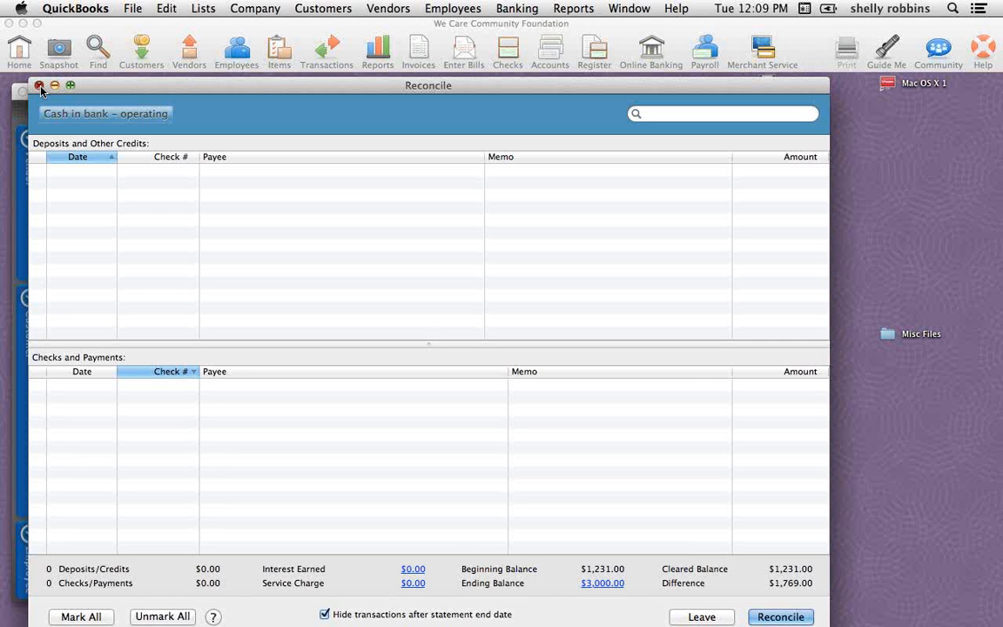
click(39, 86)
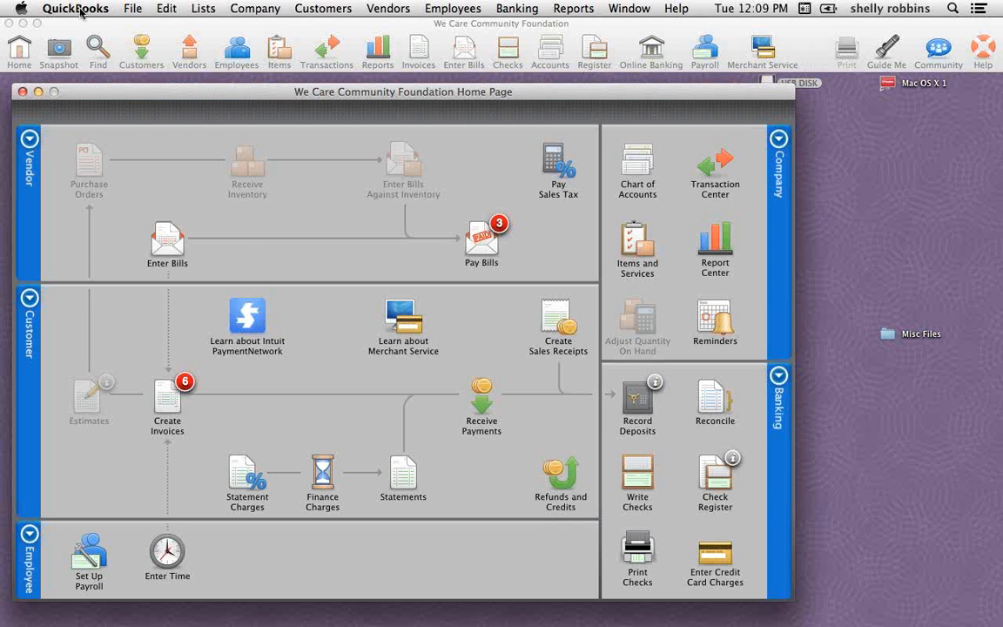
In the Attachments preferences, set the attached documents library to Attachments Library
click(79, 10)
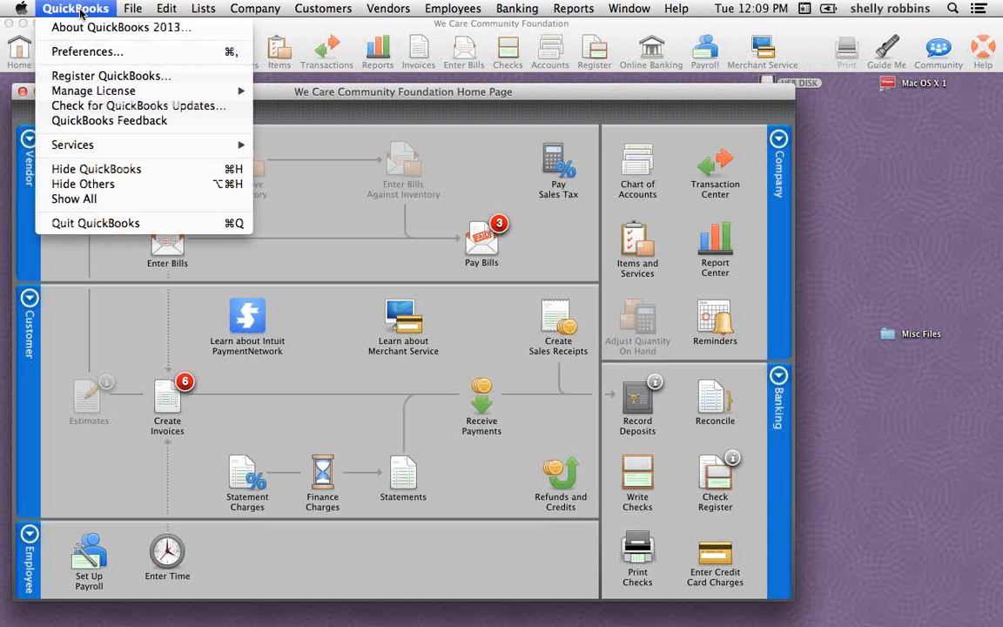
click(95, 56)
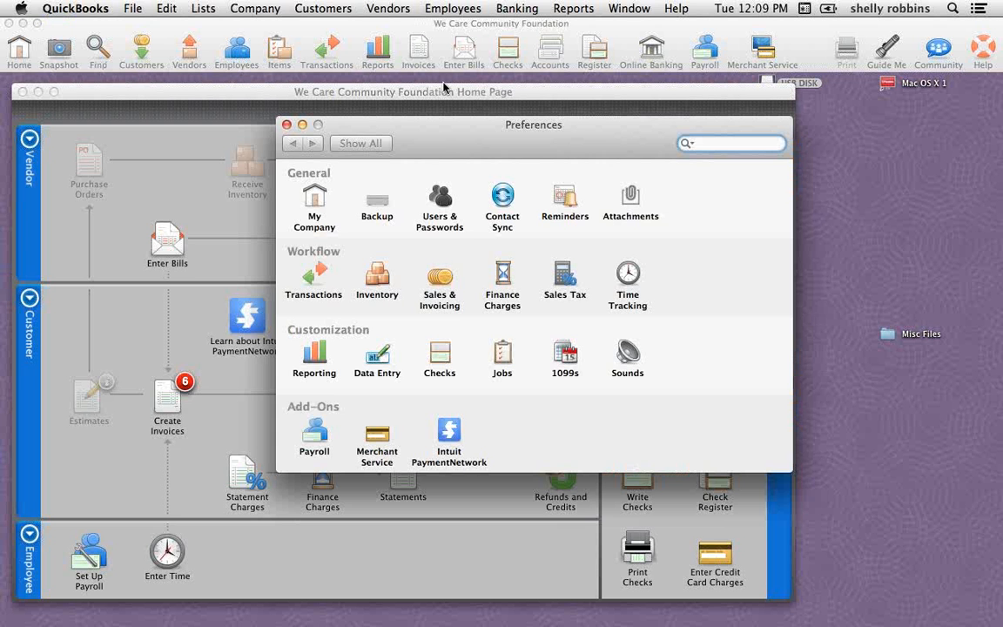
drag(445, 125, 317, 119)
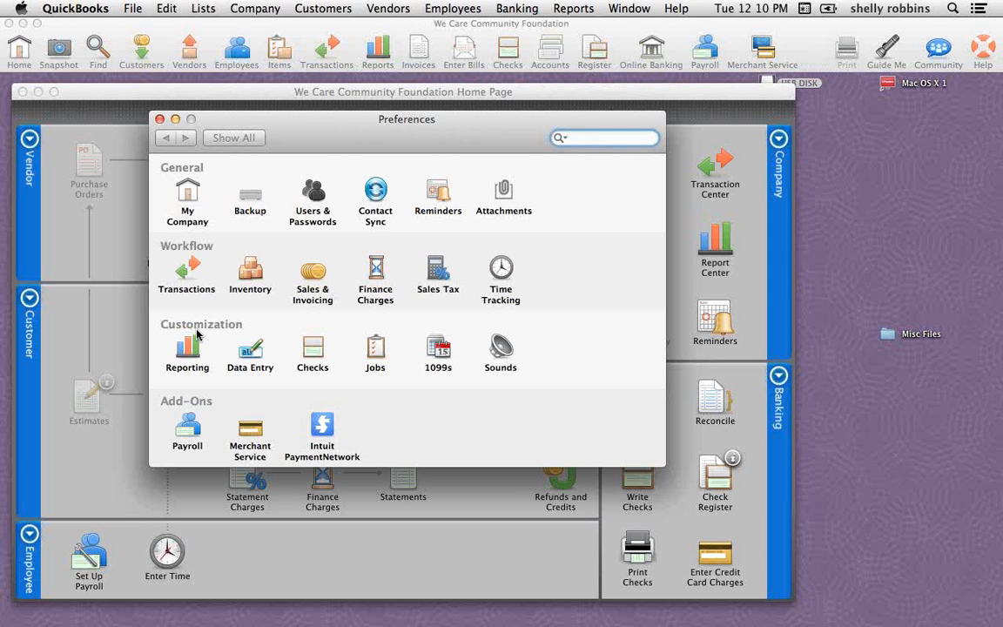
click(502, 193)
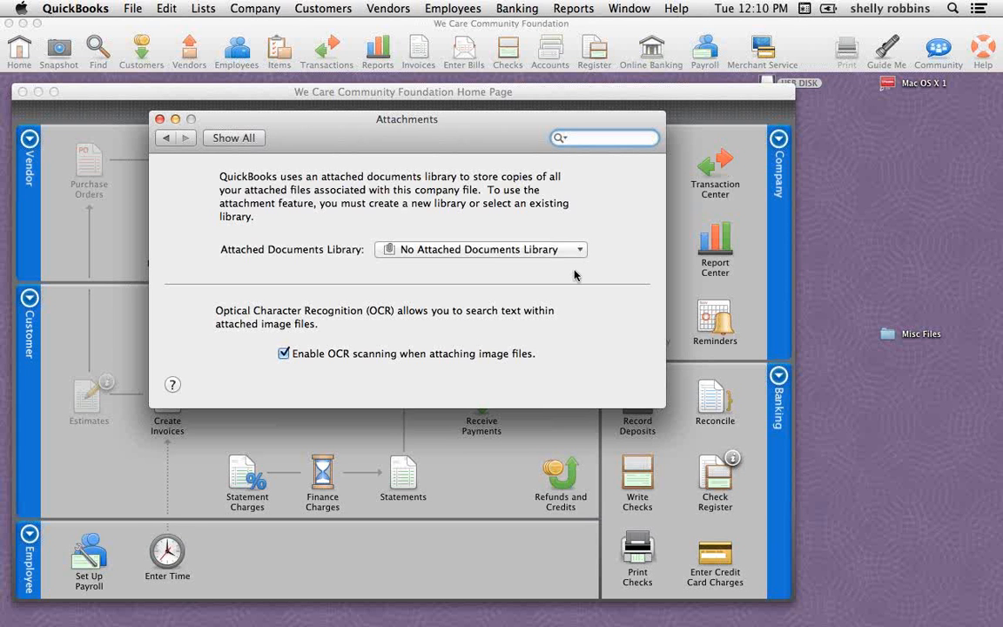
click(234, 139)
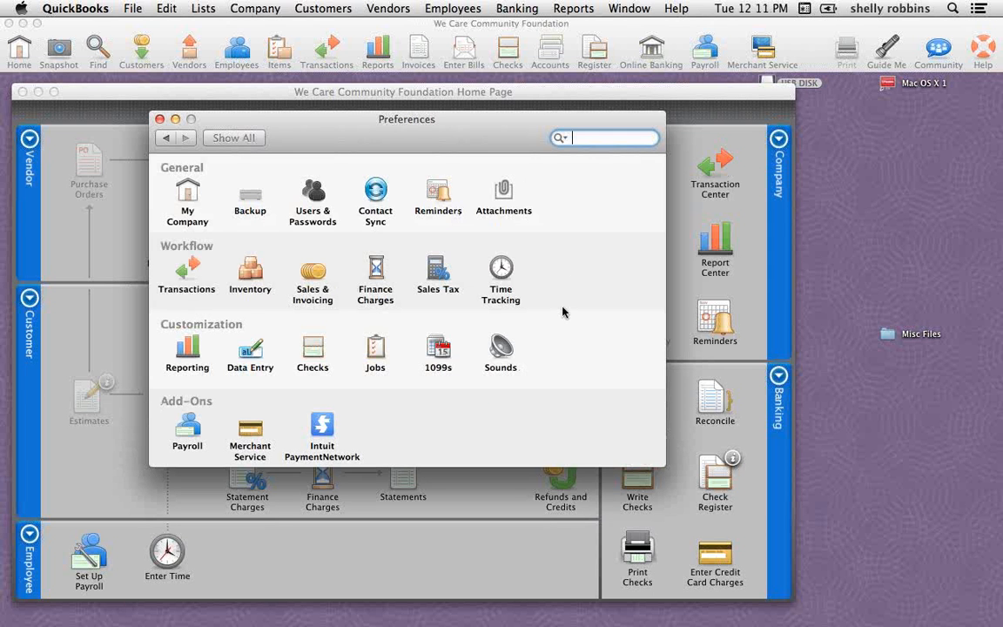
click(503, 193)
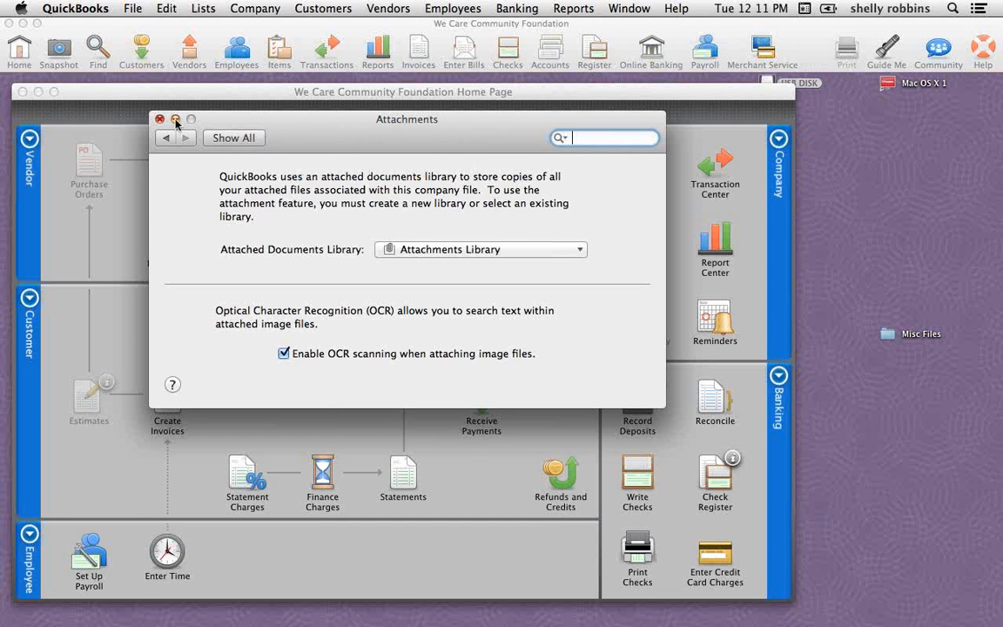
Check the Attachments preferences in the "test my Company File" company, close them, and return to the We Care Community Foundation file
click(133, 9)
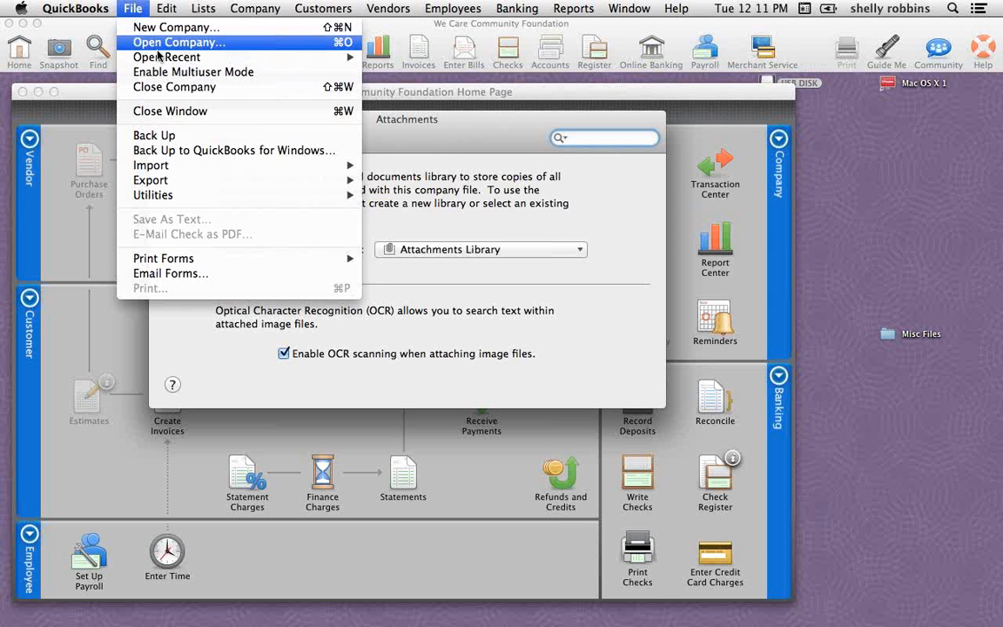
mouse_move(161, 57)
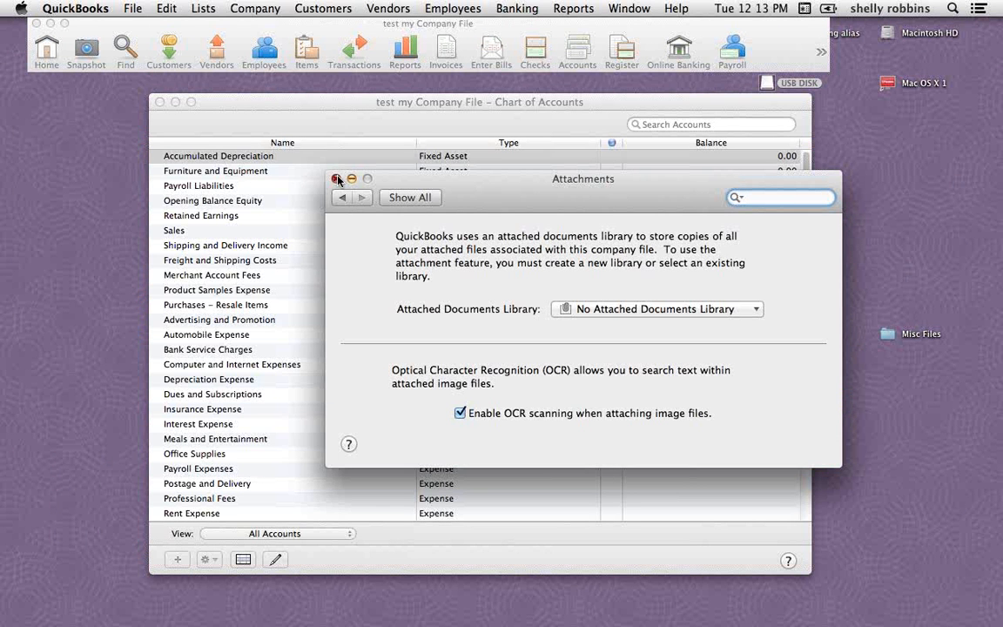
click(337, 179)
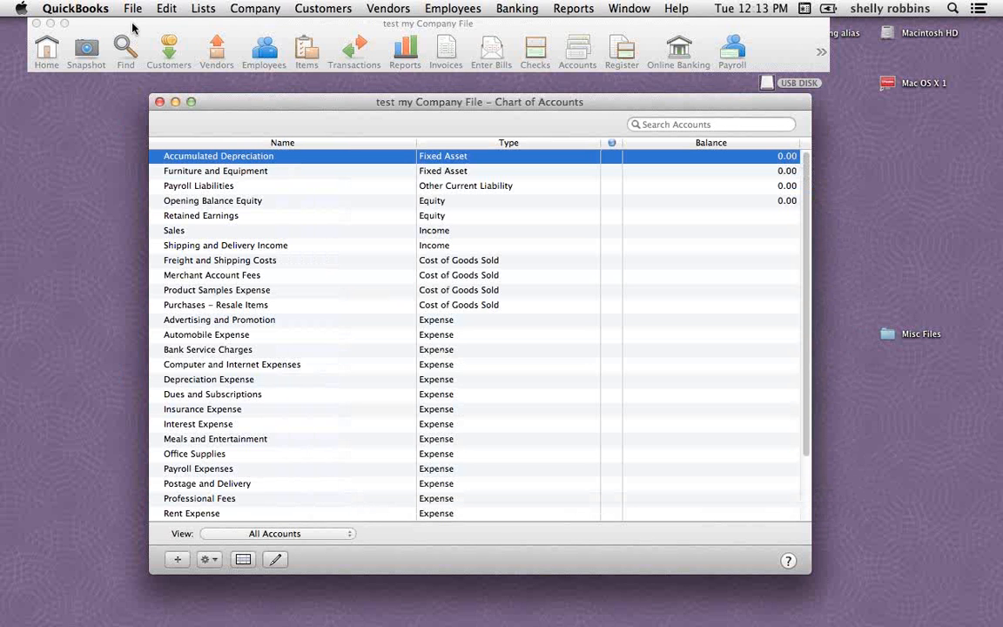
click(132, 9)
click(419, 66)
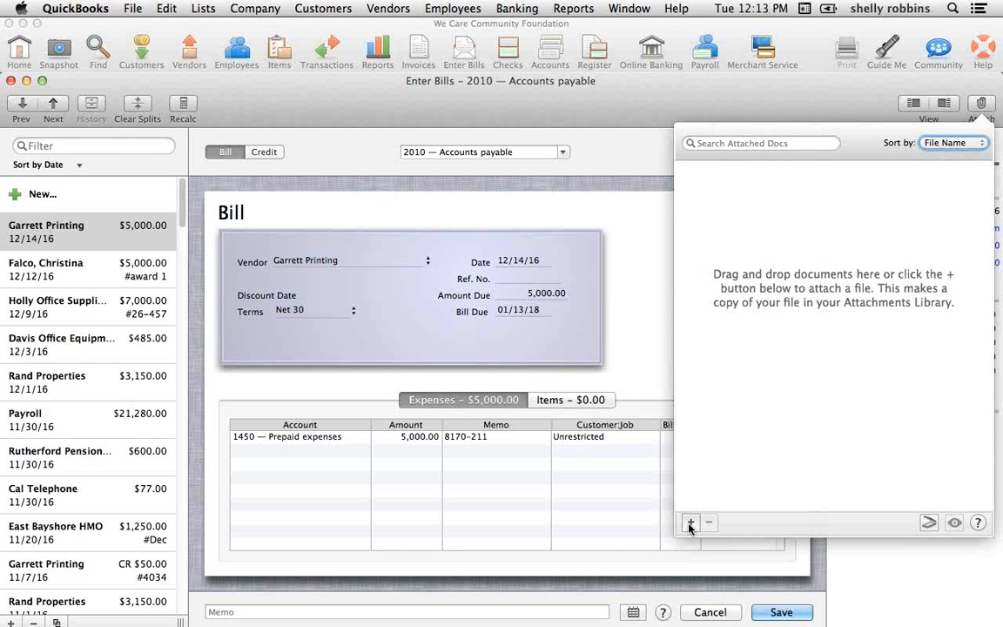
Attach the Vendor Bill document to the Garrett Printing bill with the keyword "bil sample"
click(690, 523)
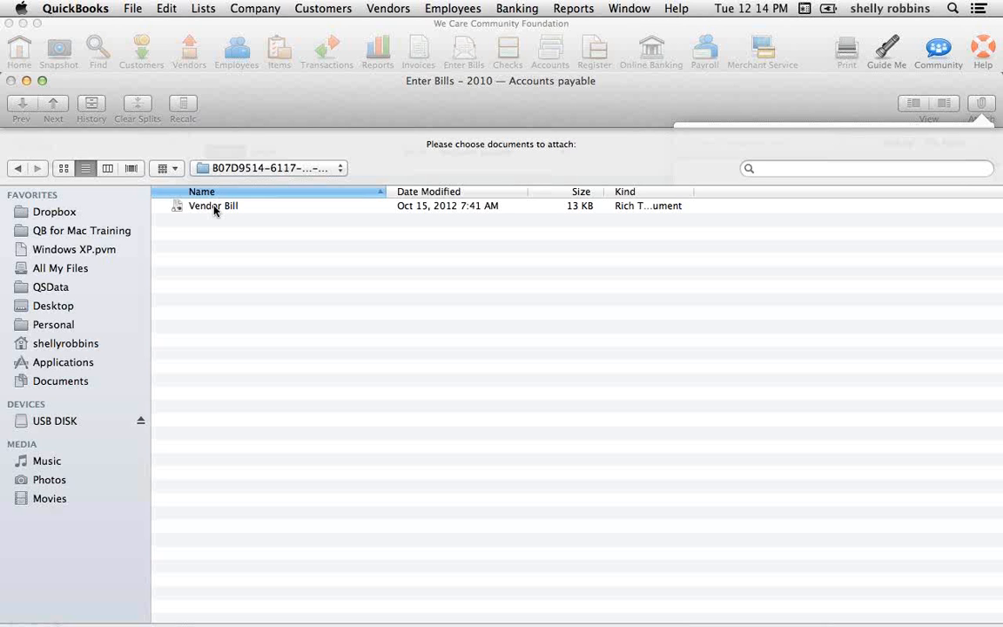
click(214, 209)
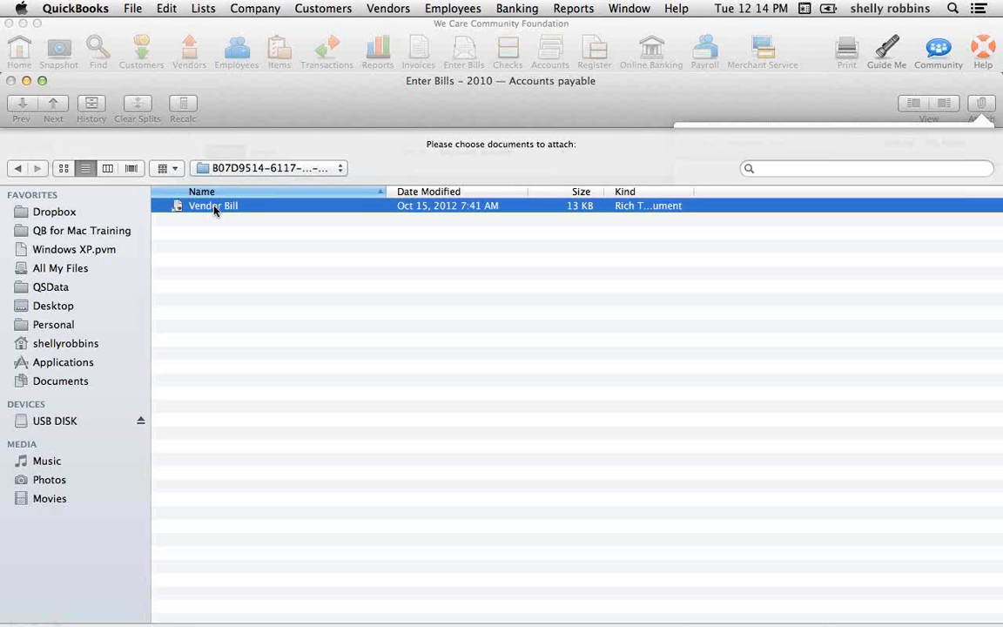
double_click(214, 209)
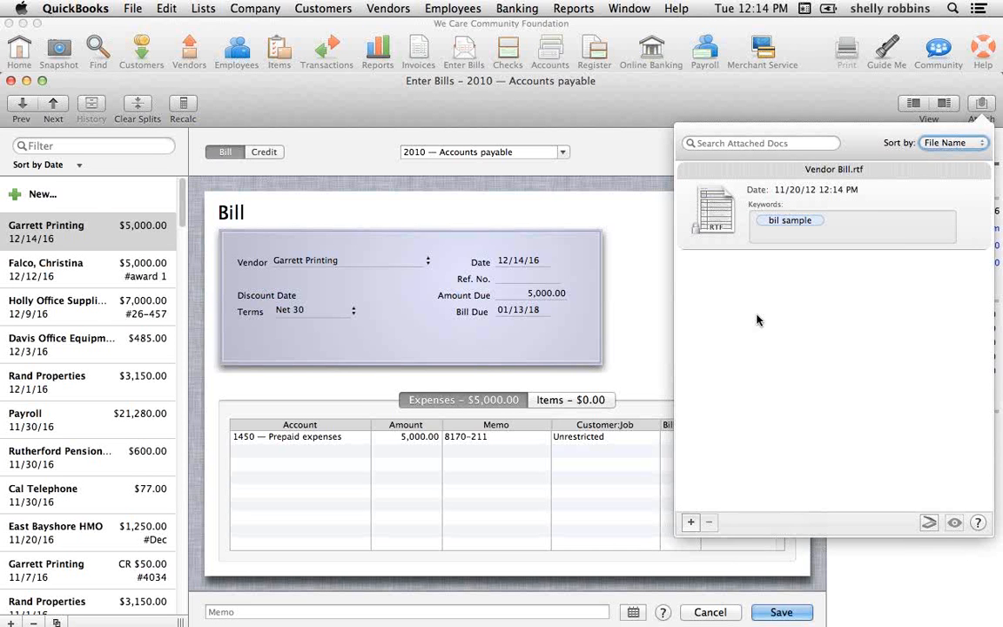
View the Vendor Bill.rtf entry and its available actions in the Attachments Center, and close the center
click(255, 8)
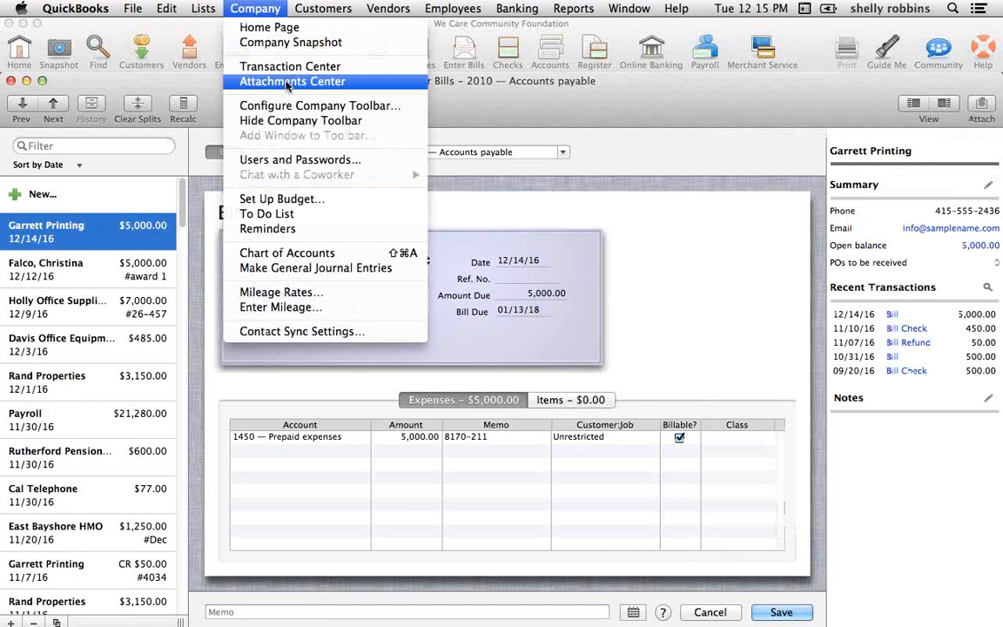
click(288, 81)
click(379, 161)
click(208, 583)
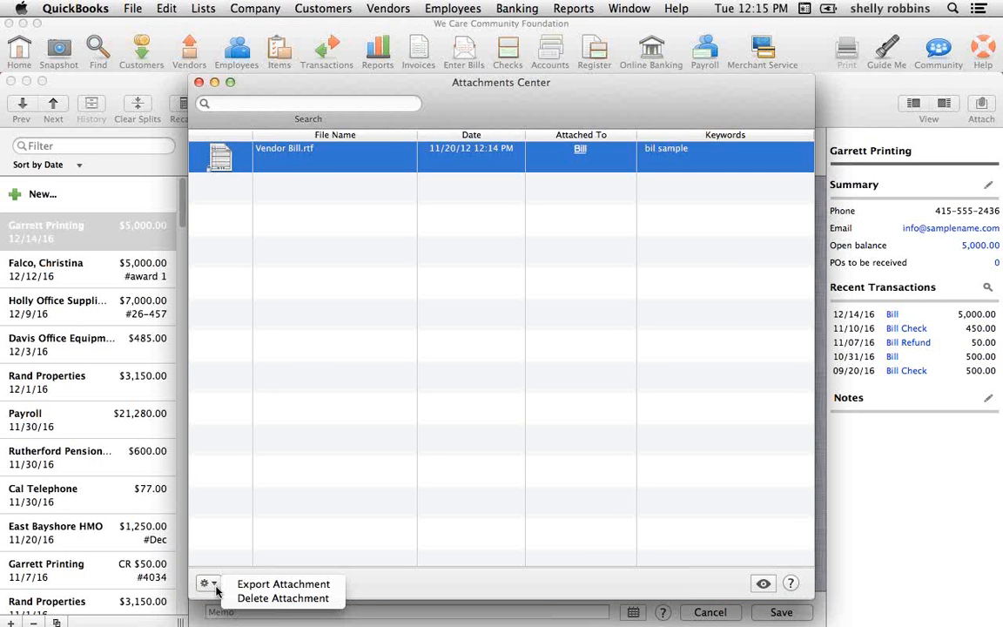
click(332, 466)
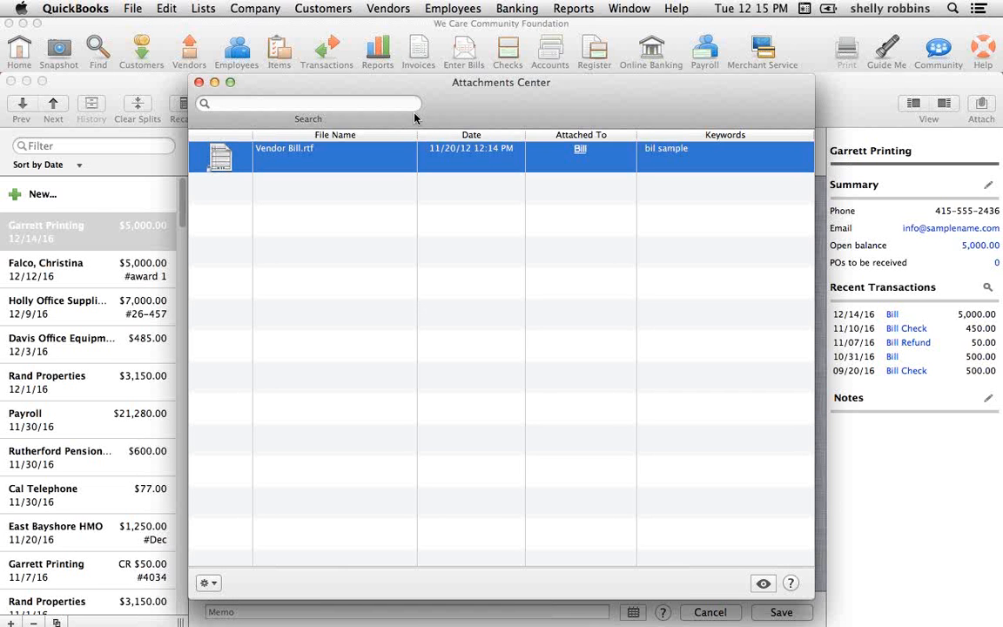
click(198, 81)
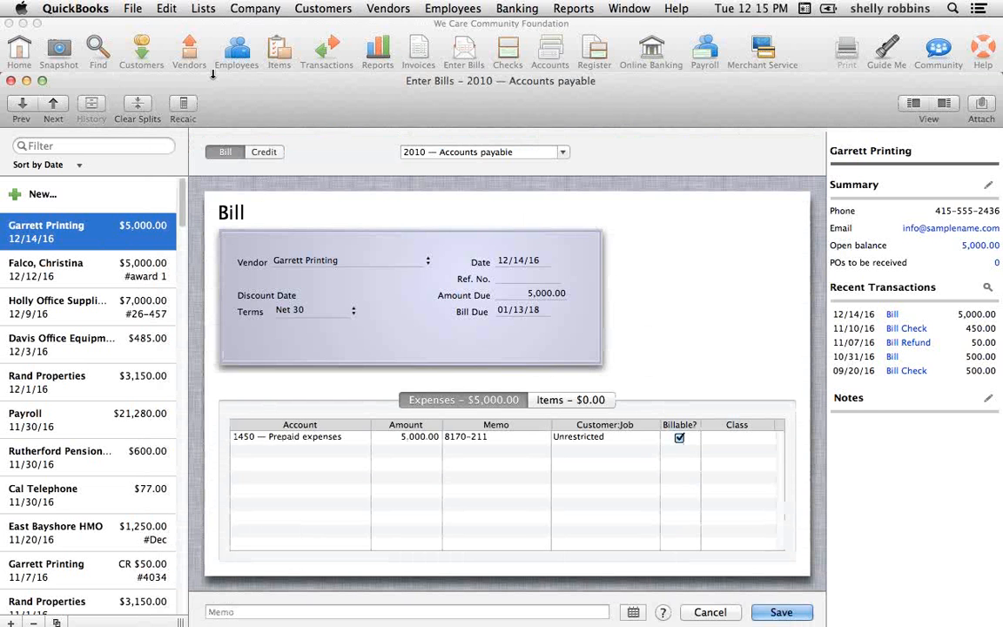
Review the document attached to the Garrett Printing bill and close the Enter Bills window
click(255, 9)
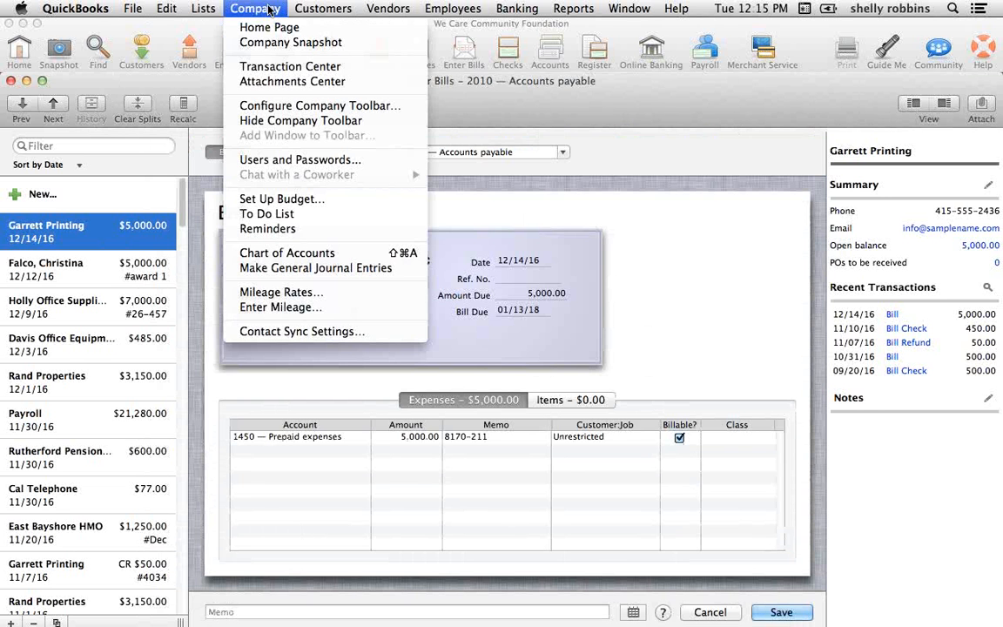
click(287, 82)
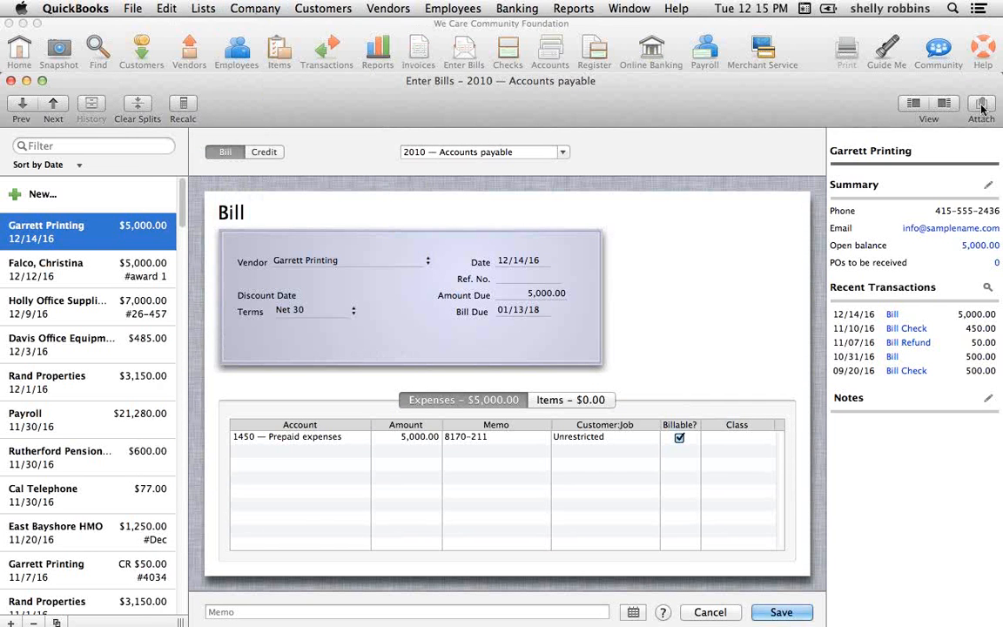
click(982, 107)
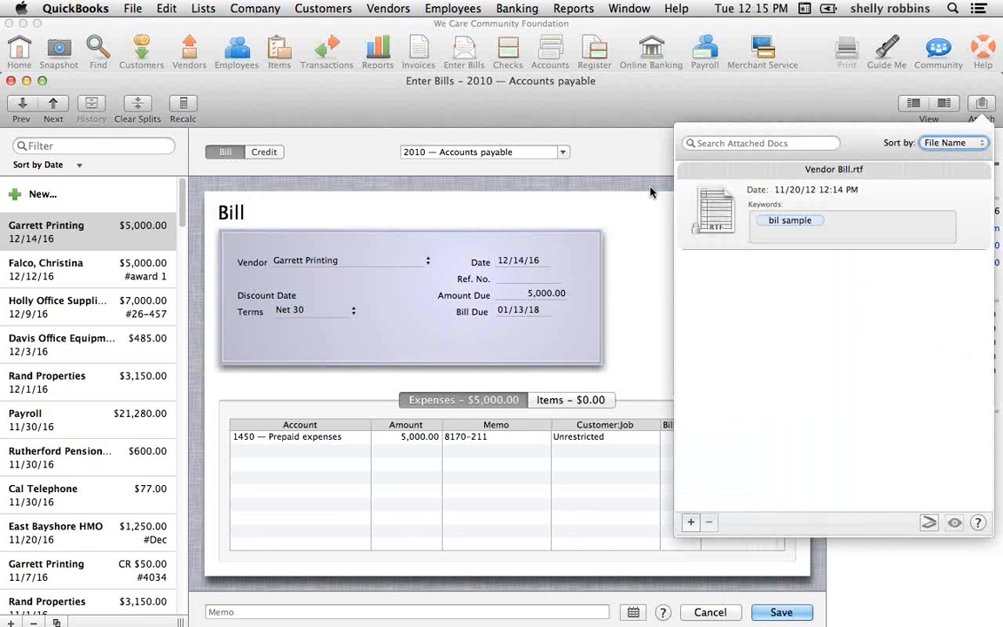
click(650, 192)
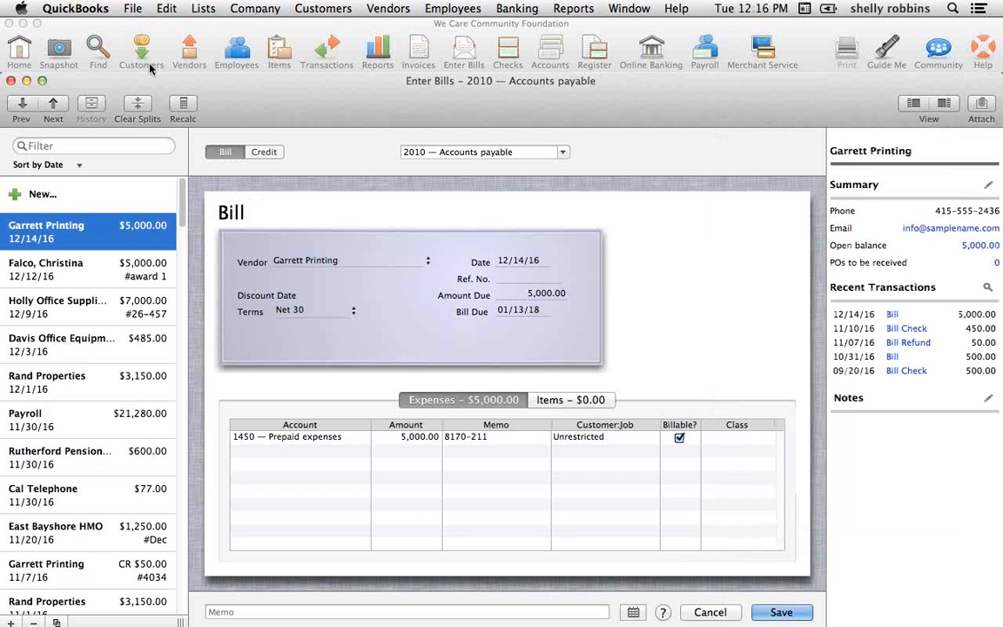
click(11, 81)
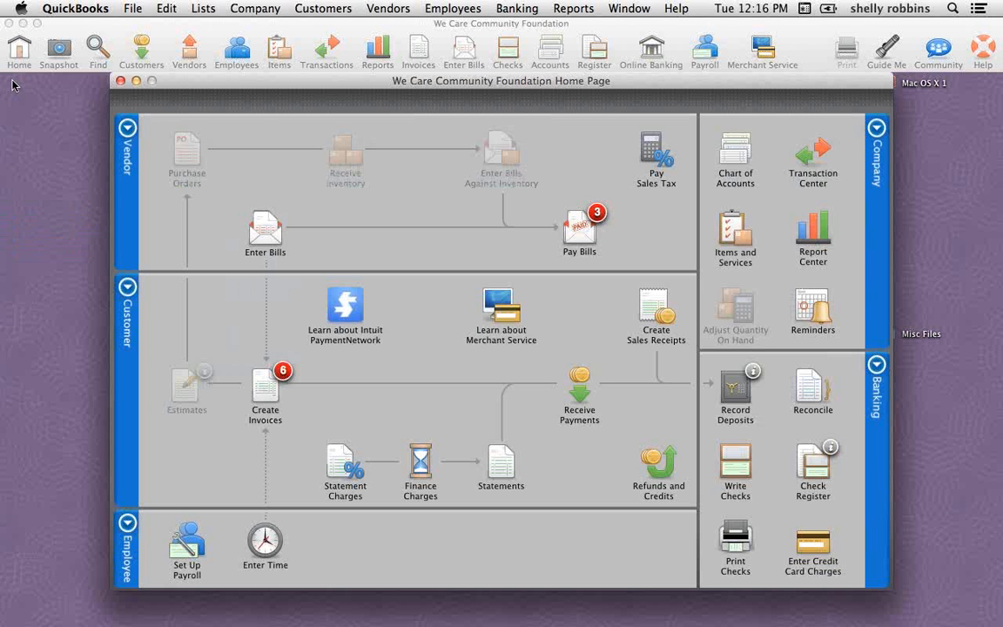
Attach invoice sample.jpg to the Bayshore City Schools invoice with the keyword "pic"
click(261, 396)
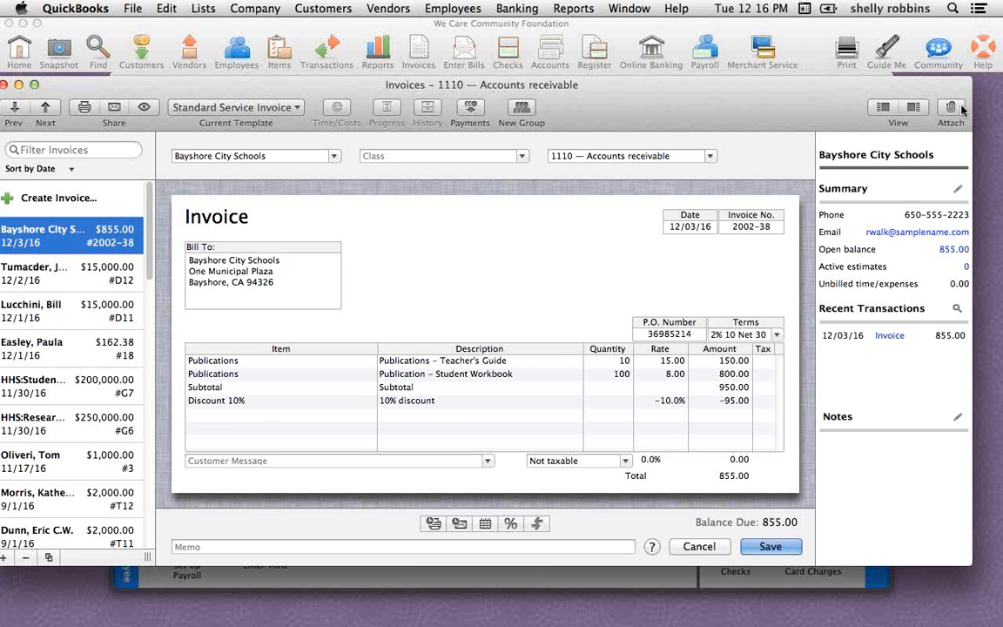
click(958, 108)
text(pic)
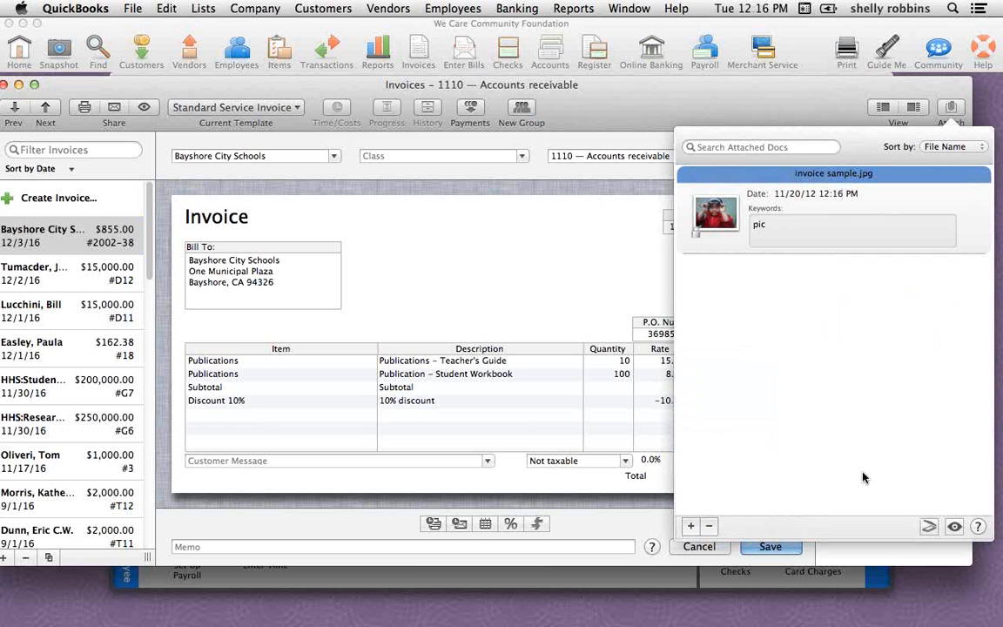
key(Return)
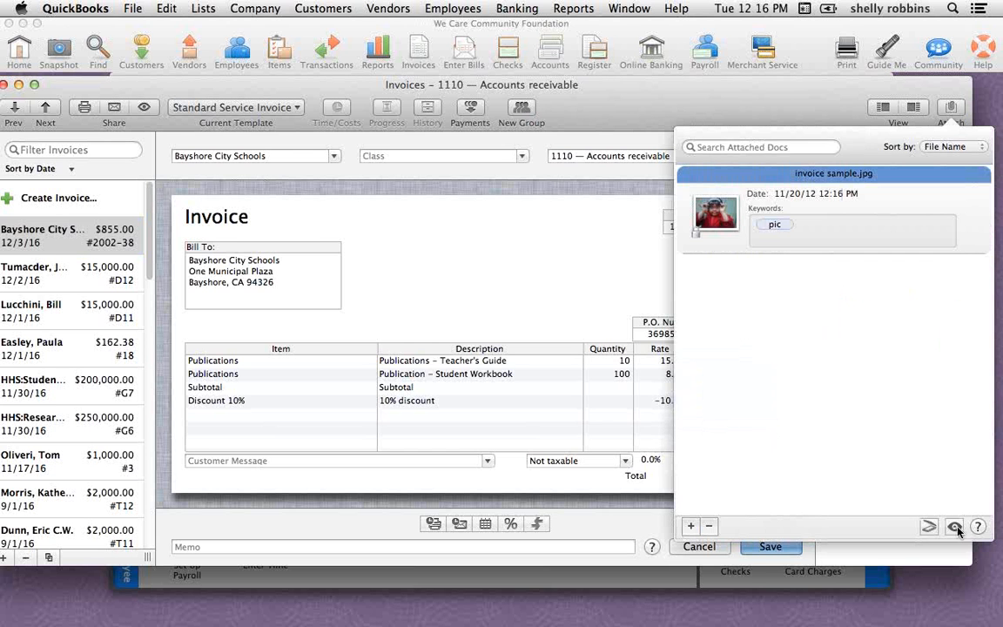
Preview the attached invoice sample.jpg image, and close the preview and the invoice's attachment list
click(955, 527)
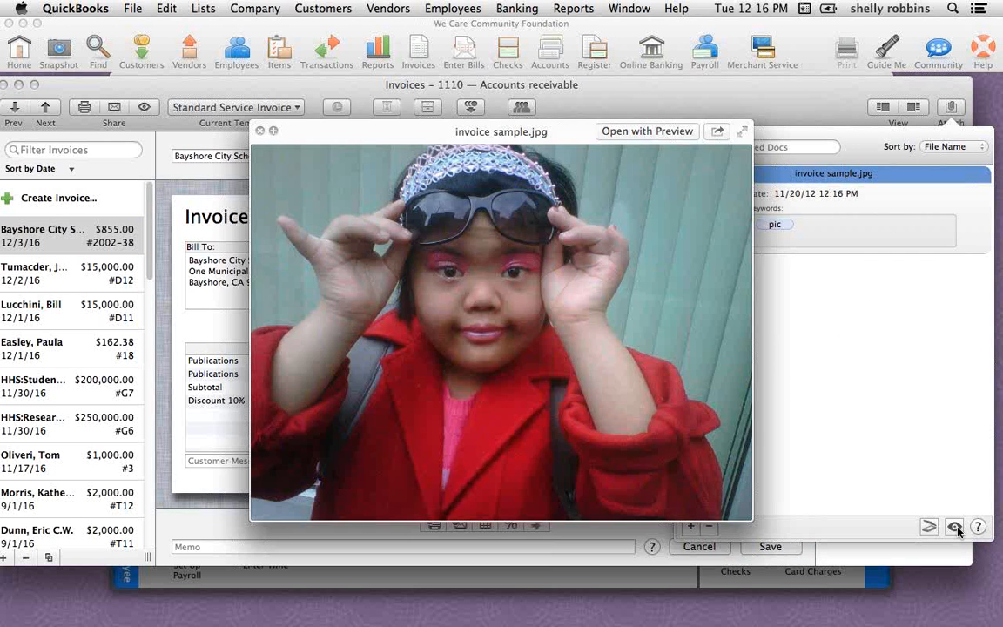
click(955, 527)
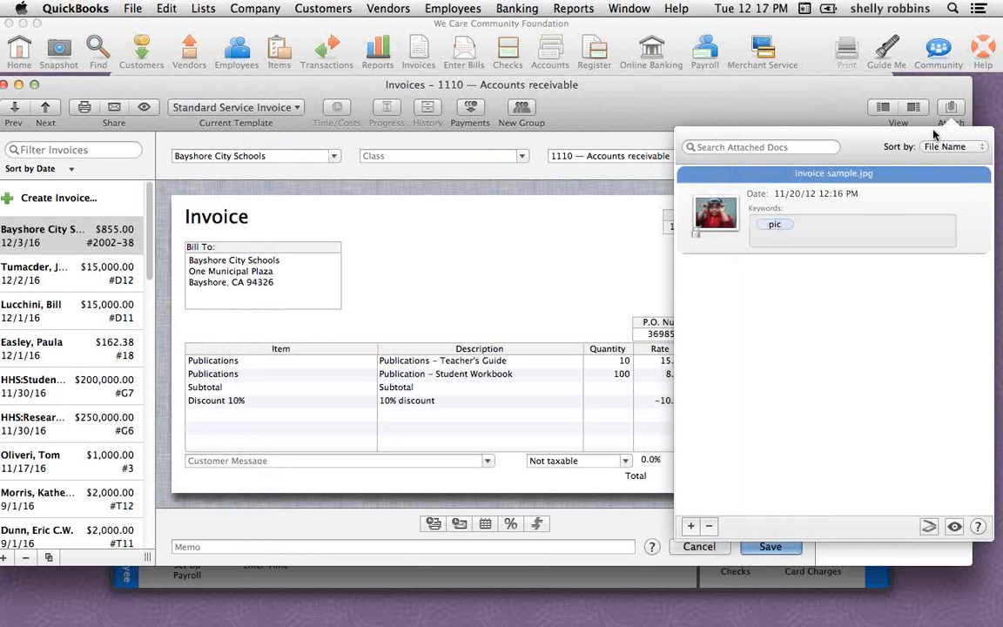
click(502, 242)
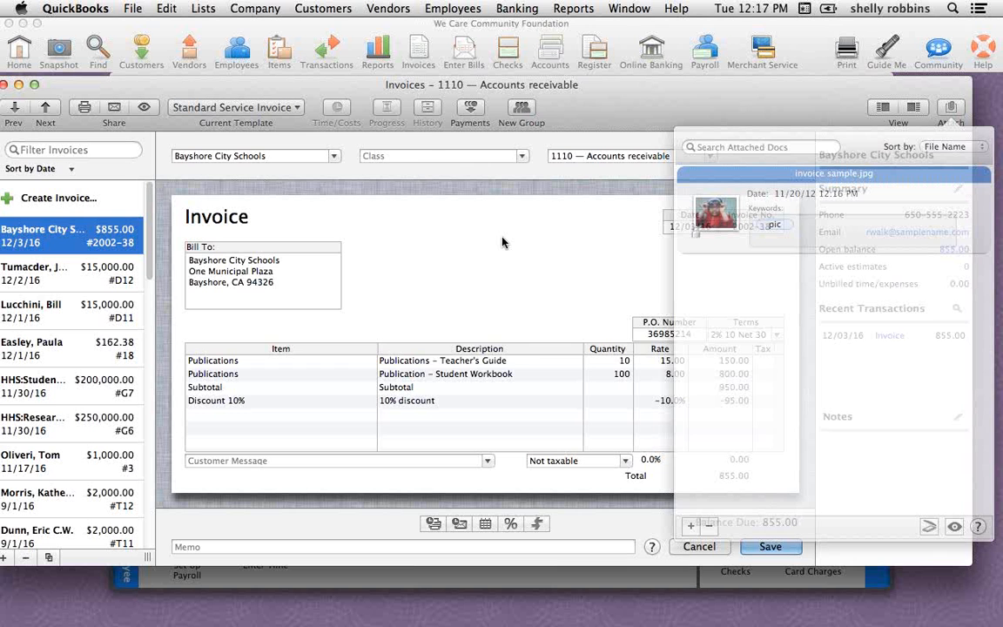
View the bill and invoice documents listed in the Attachments Center, closing the invoice window in front of it, and close the center
click(255, 8)
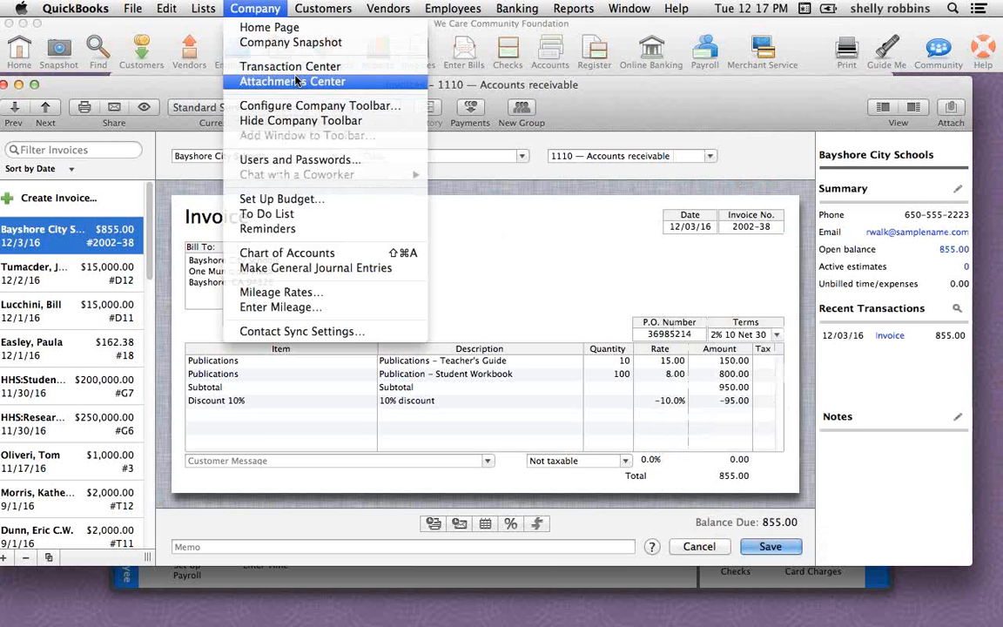
click(296, 81)
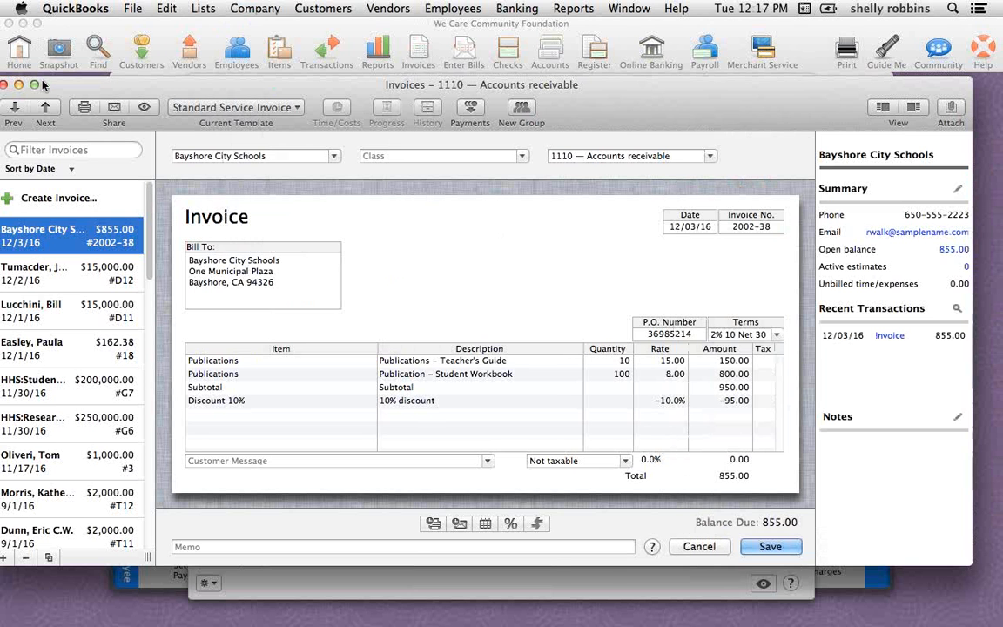
click(4, 85)
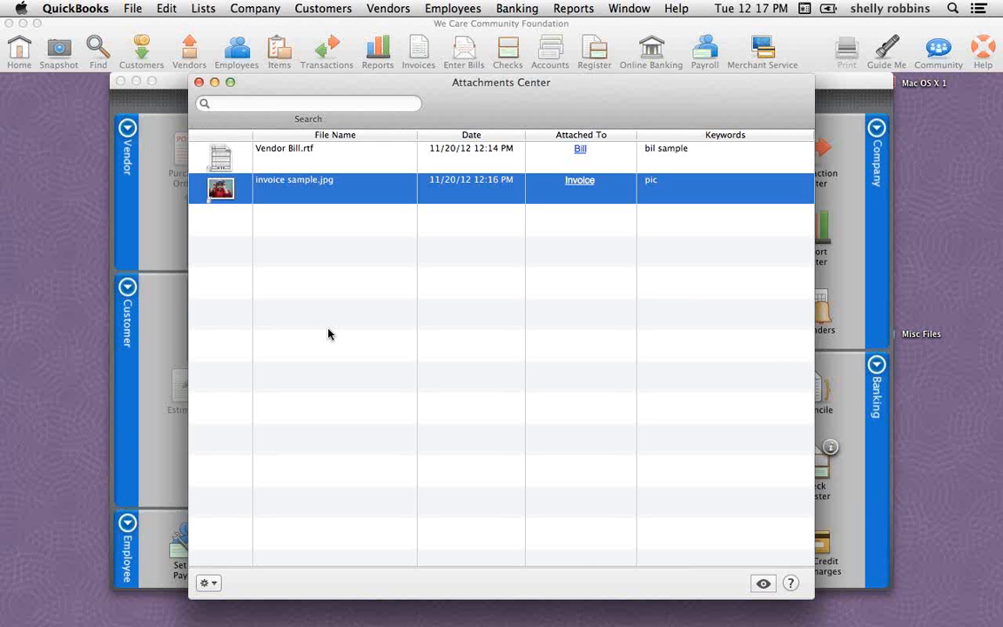
key(super+Tab)
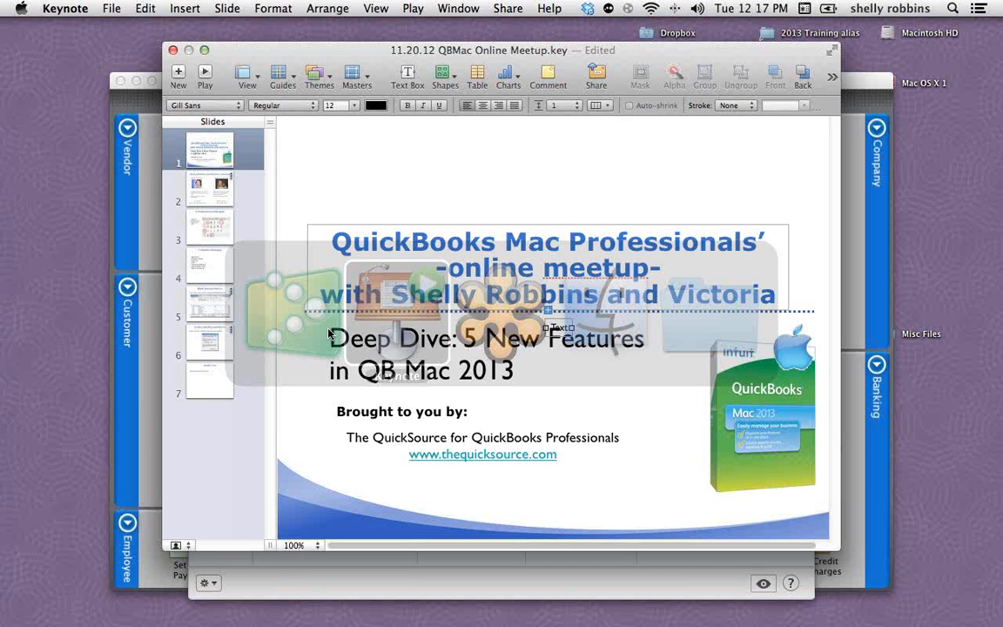
key(super+Tab)
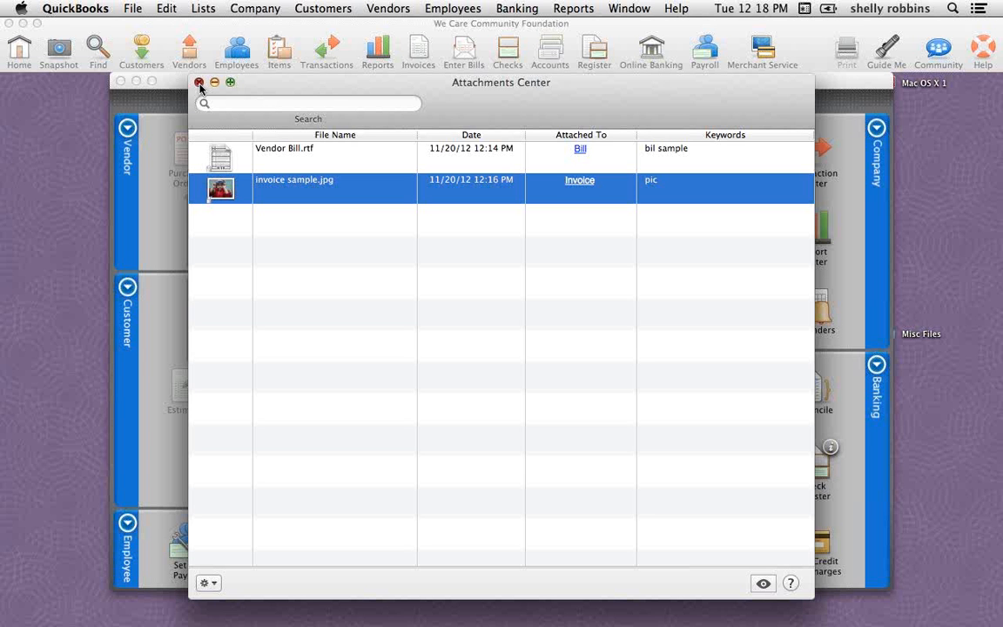
click(198, 83)
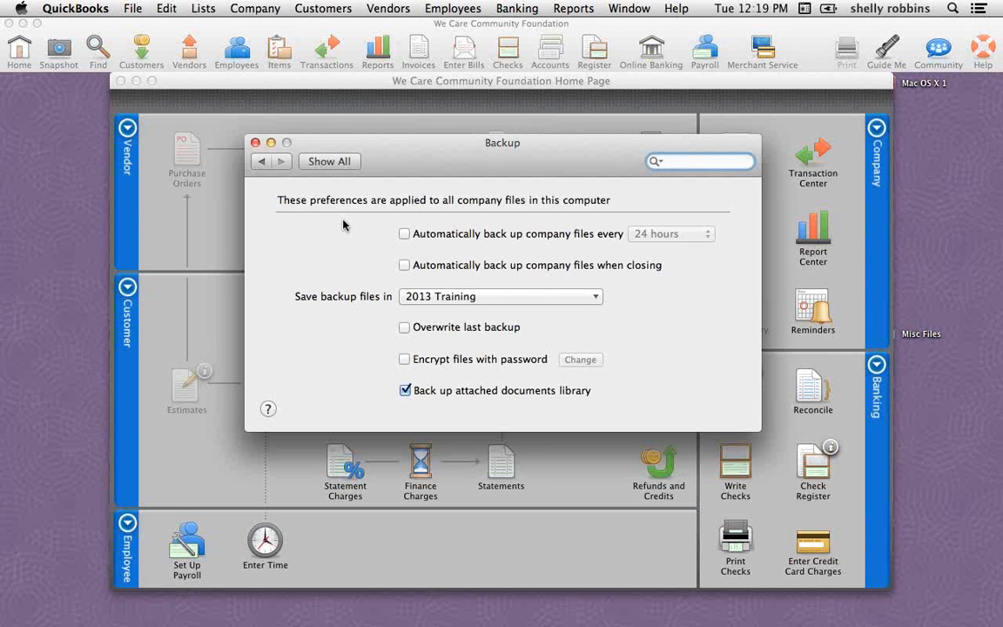
click(406, 235)
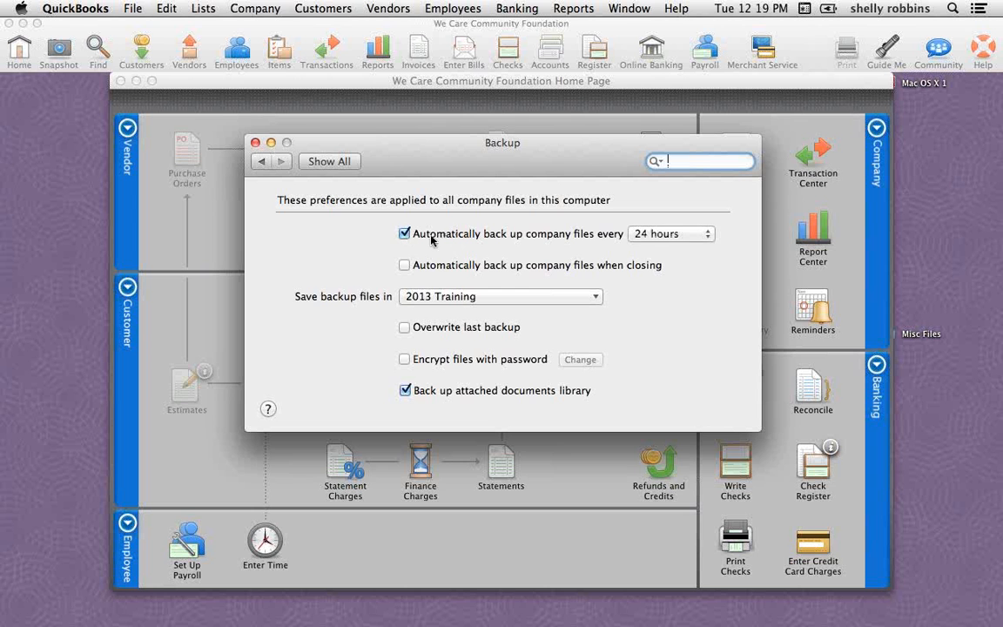
click(709, 234)
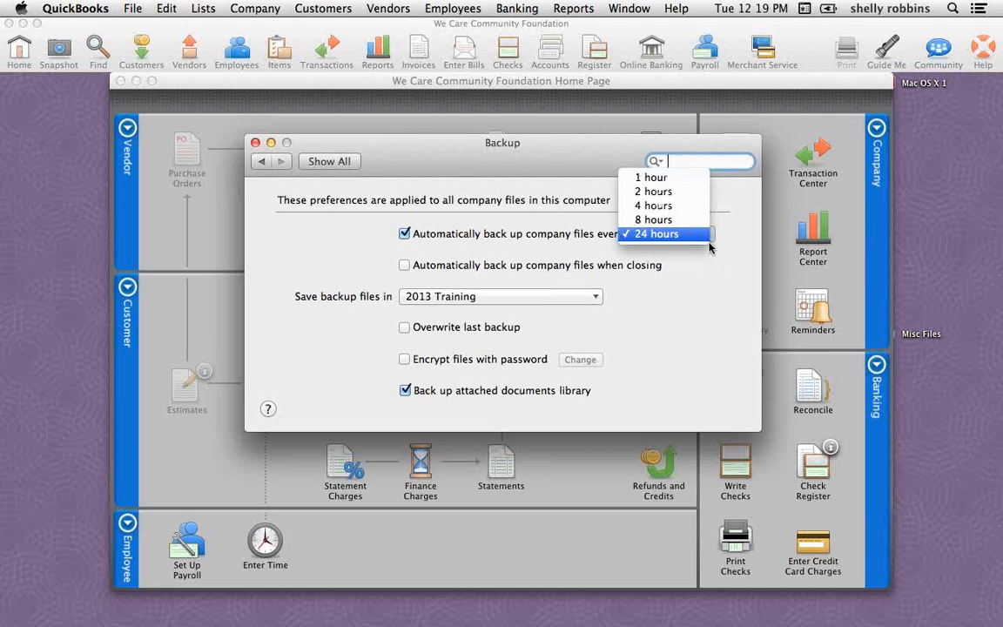
click(716, 300)
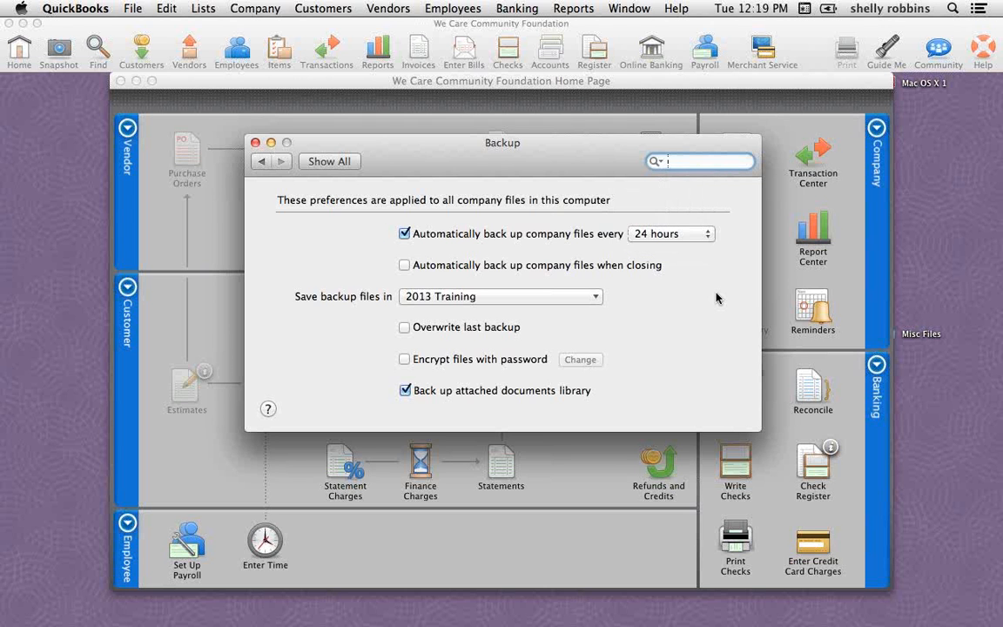
click(405, 234)
Enable automatic backup of company files when closing, and check the available backup folder choices
click(404, 265)
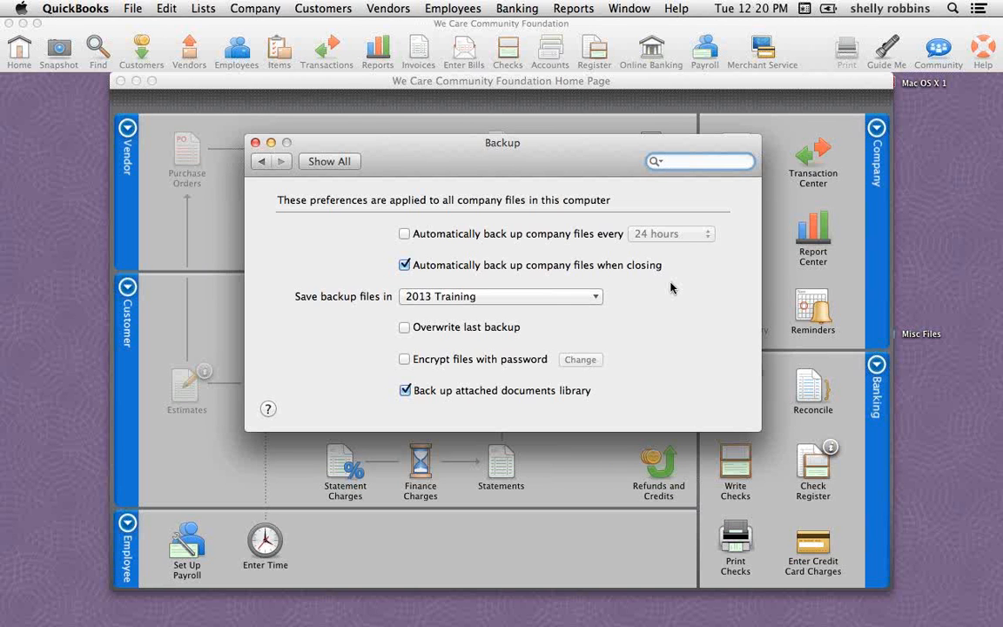
click(596, 299)
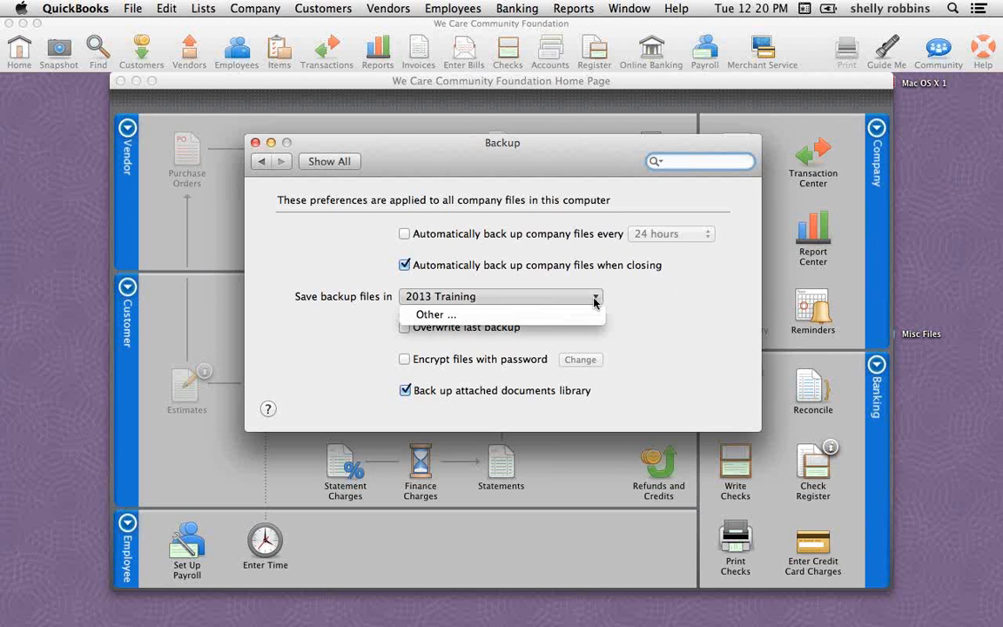
click(596, 299)
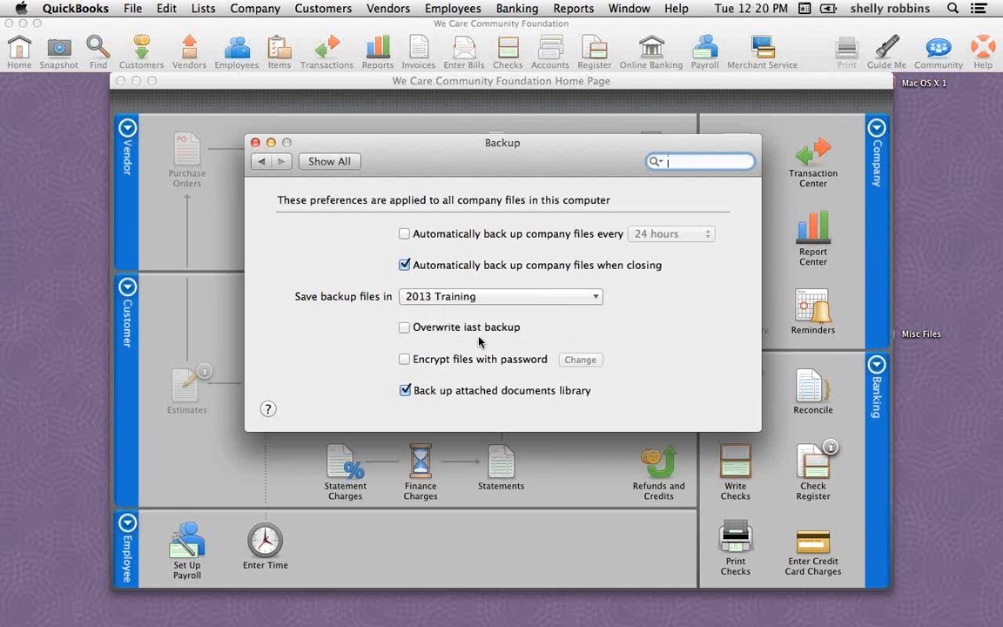
Enable password encryption for backup files and automatic company file backups every 24 hours
click(405, 359)
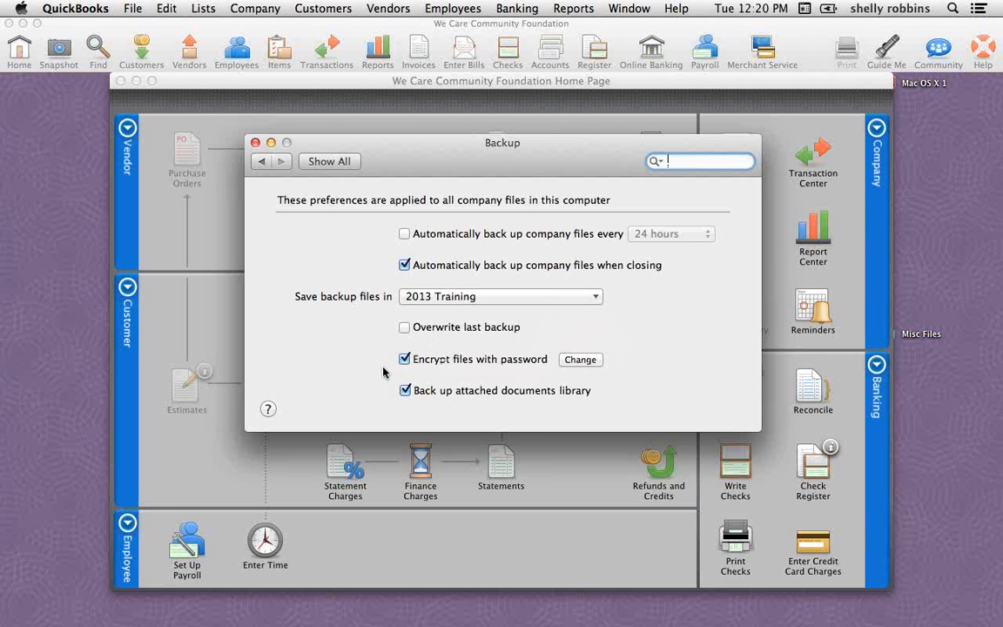
click(406, 234)
click(711, 235)
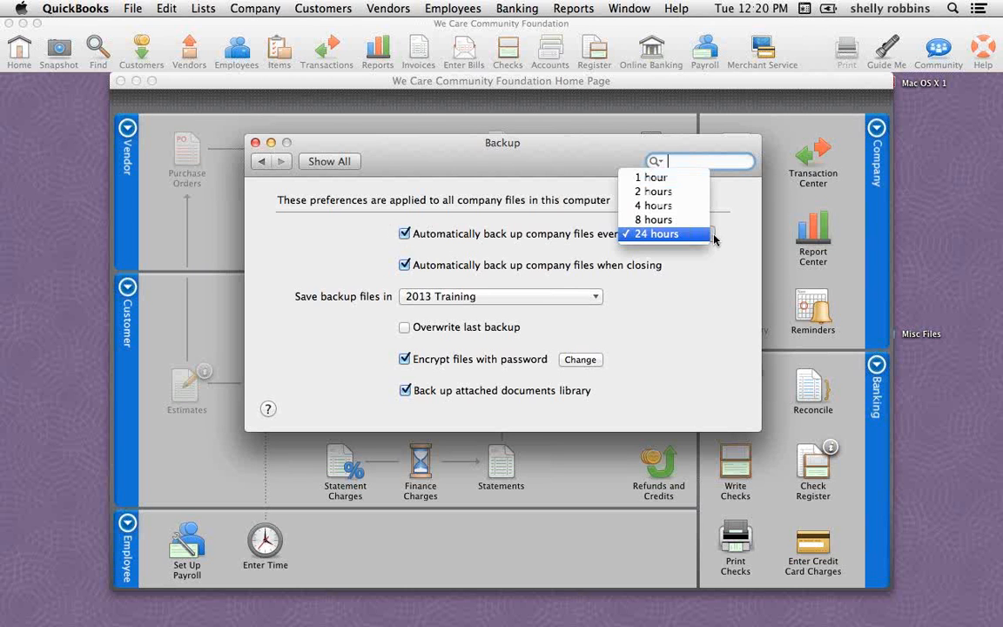
click(709, 237)
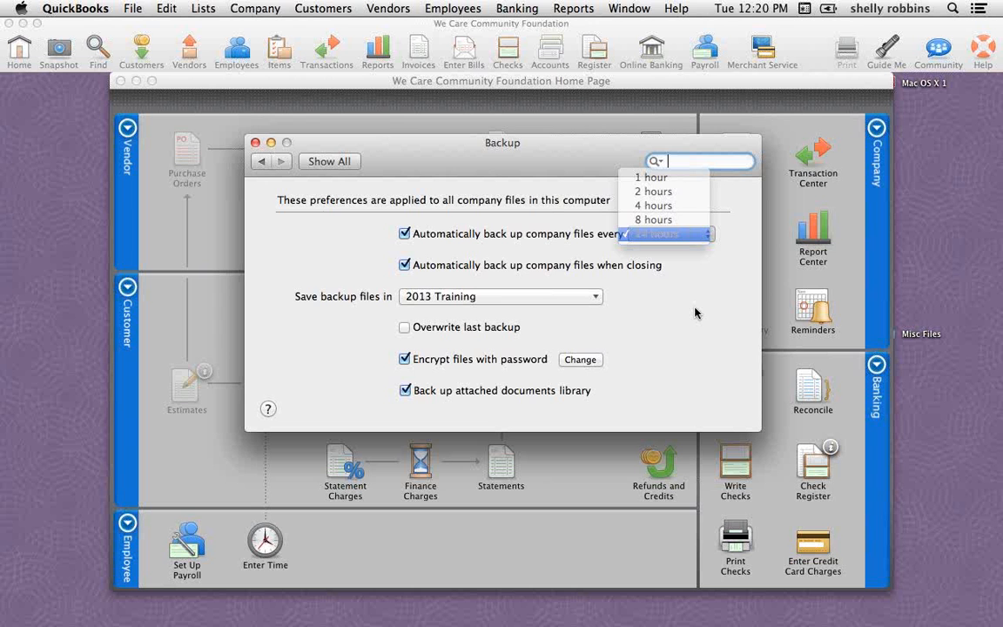
View all preference categories, examine the Intuit PaymentNetwork preferences, and close the preferences window
click(346, 163)
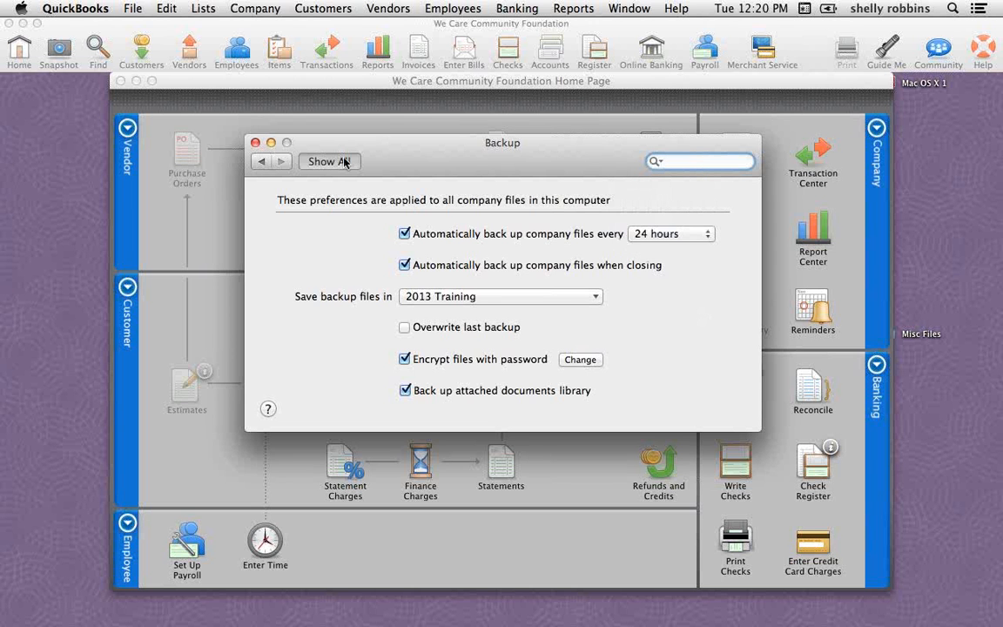
click(344, 162)
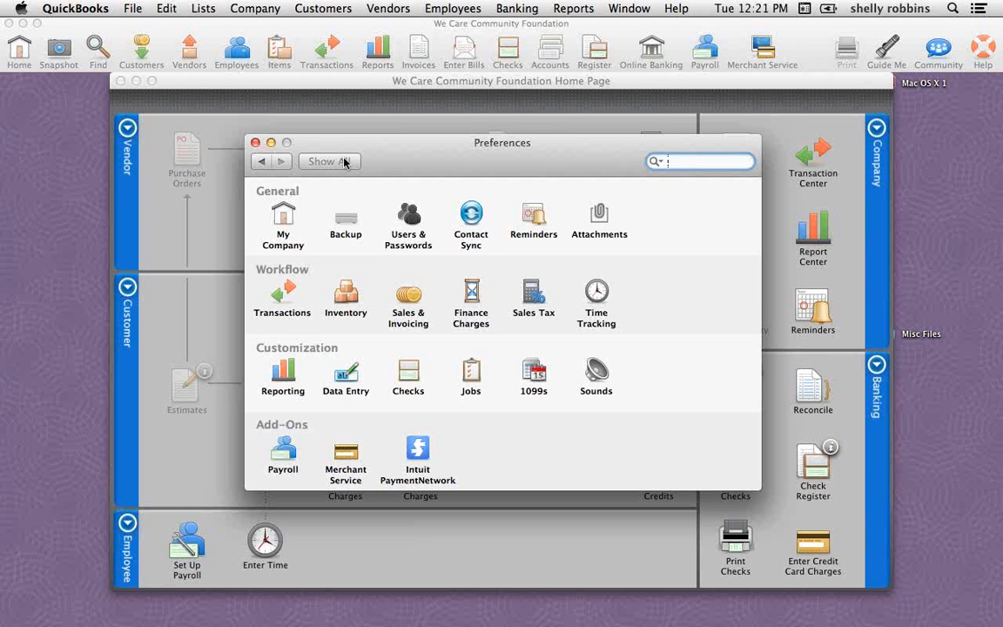
click(419, 454)
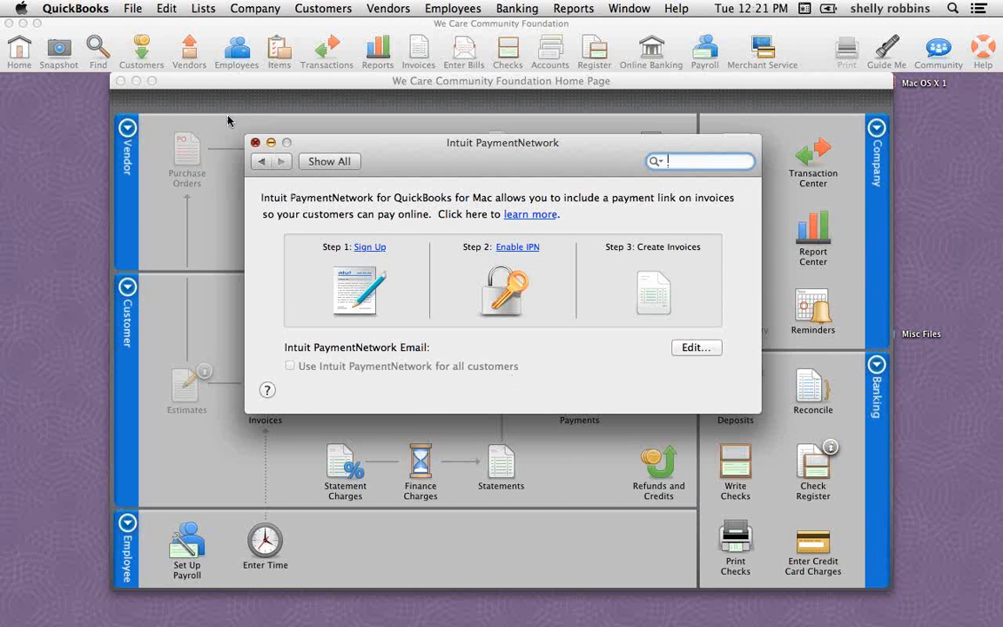
key(super+w)
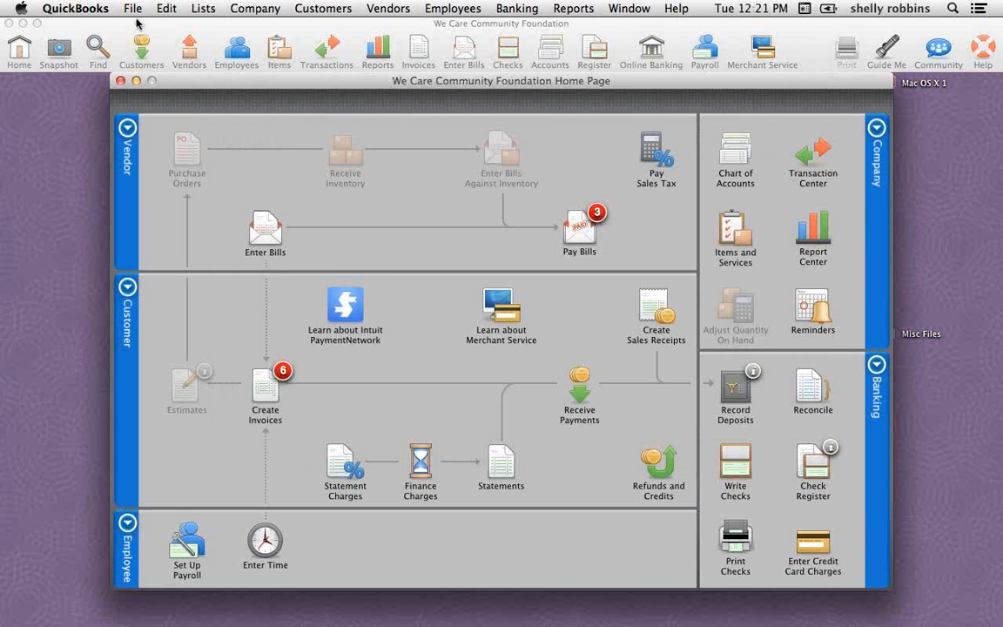
Open the recent company file for The QuickSource Inc, dismissing the backup message and allowing access to the Merchant Services keychain item
click(132, 10)
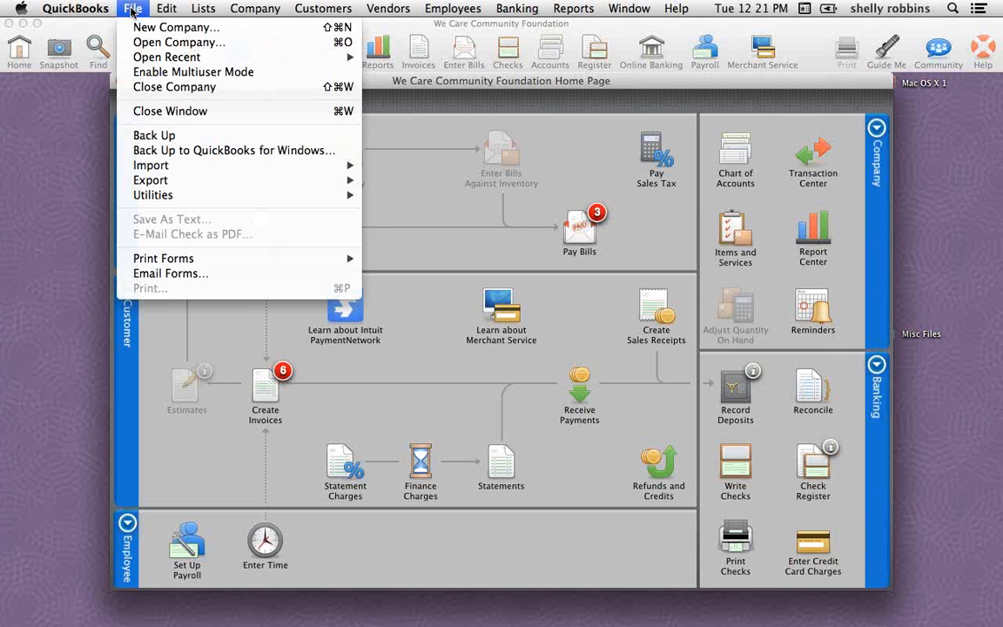
mouse_move(158, 61)
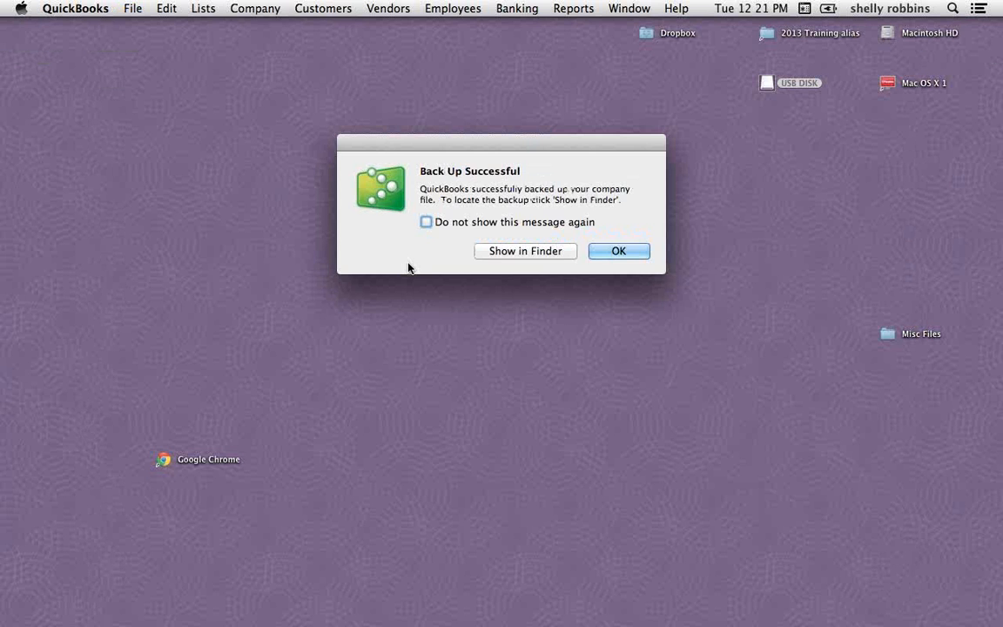
click(615, 252)
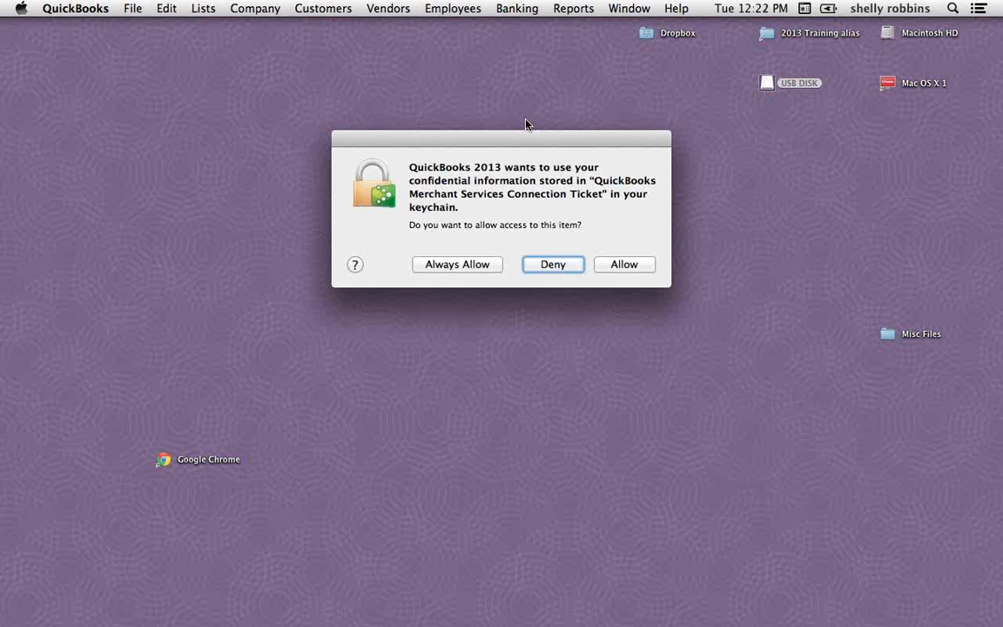
click(638, 271)
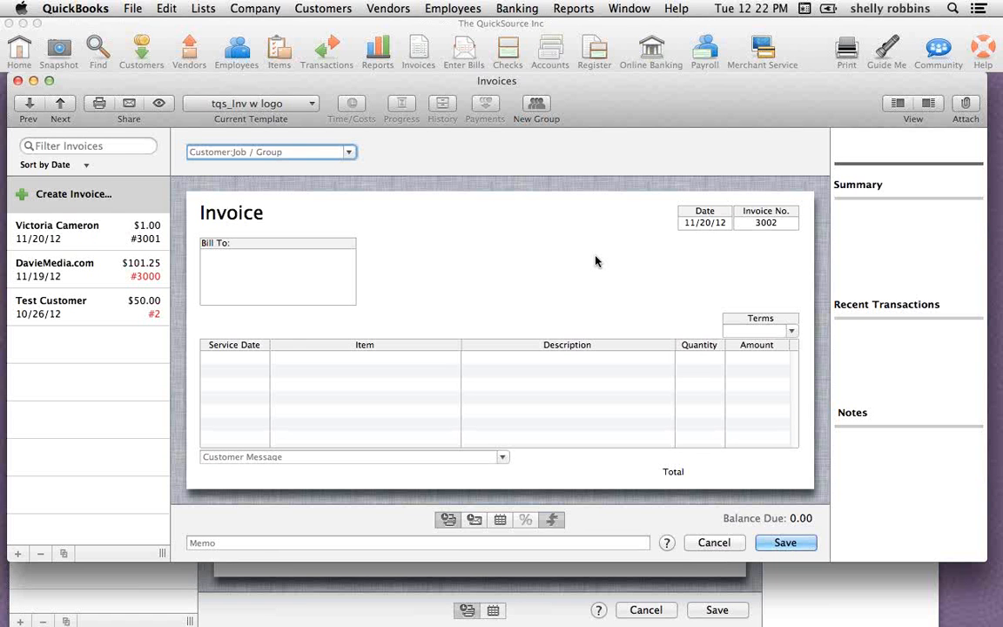
Close the blank invoice and examine this company's Intuit PaymentNetwork preferences over the $1.00 invoice
click(19, 81)
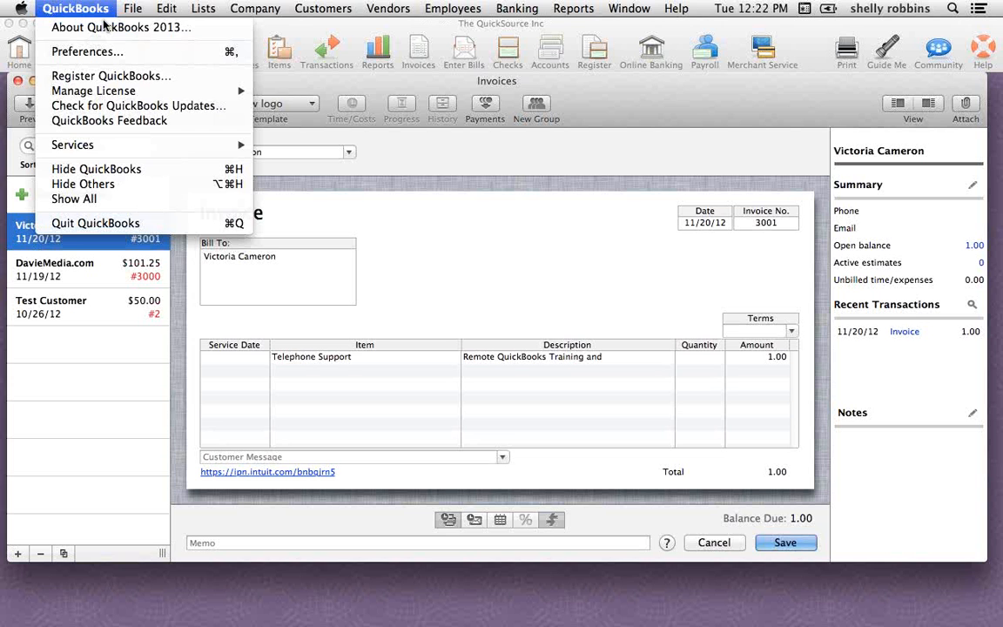
click(87, 52)
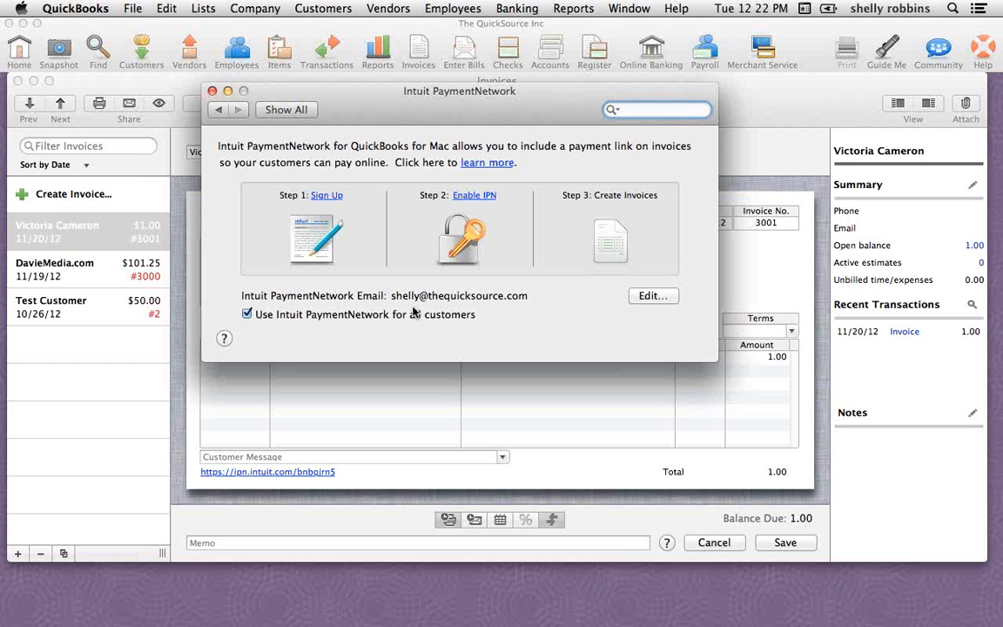
click(382, 477)
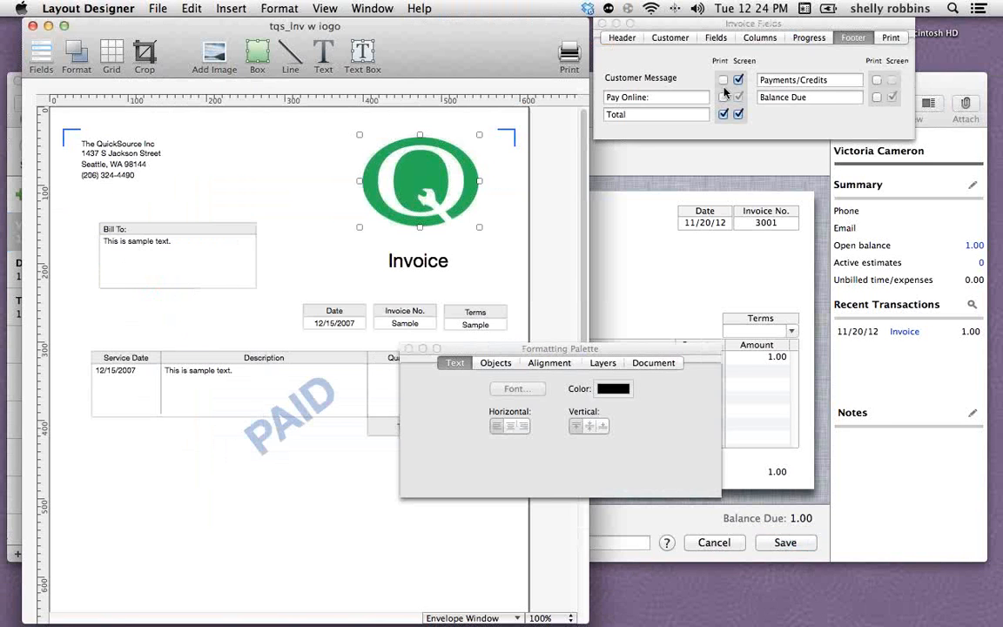
Add the printed Pay Online field to the tqs_Inv w logo template and place it below the line-item table
click(724, 97)
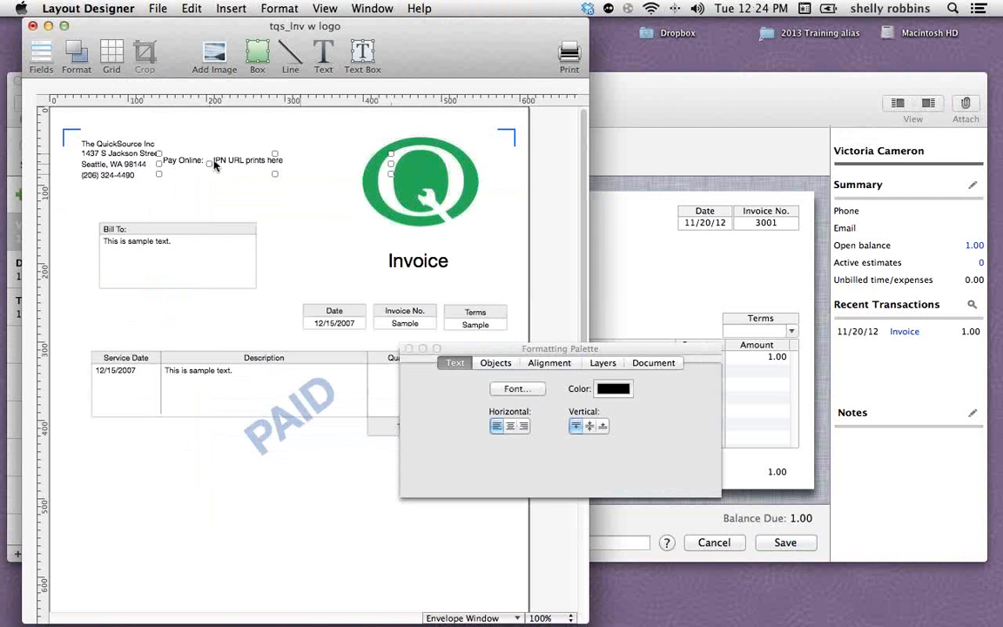
drag(216, 166, 167, 458)
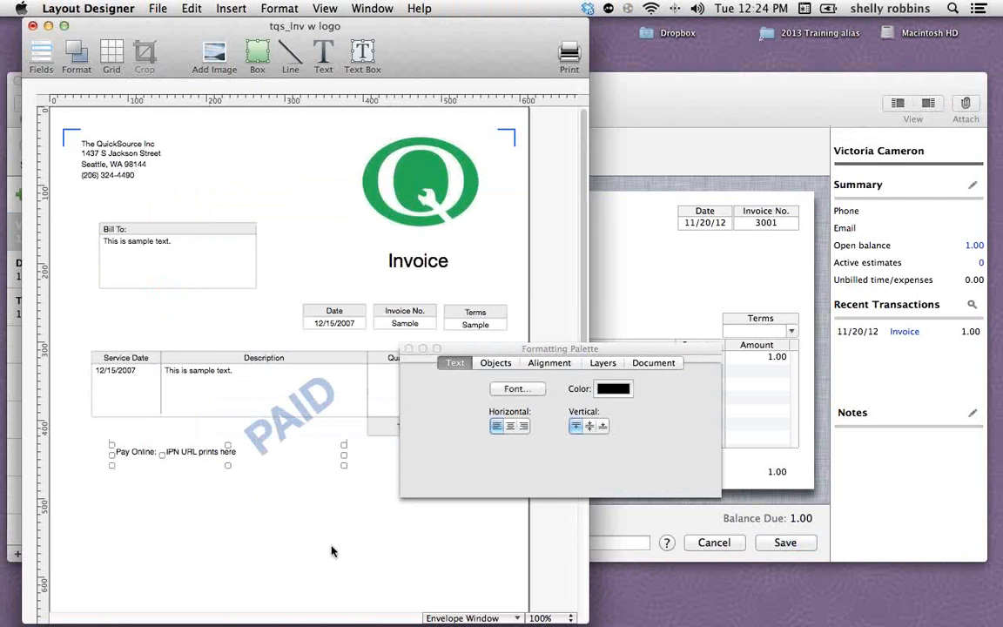
click(409, 350)
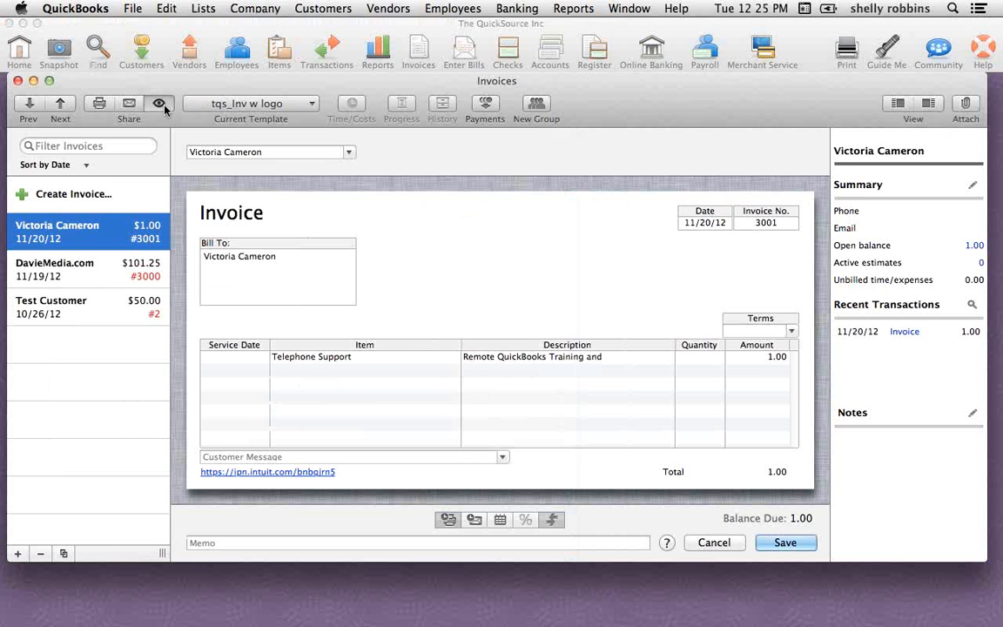
Preview the $1.00 invoice and the DavieMedia.com invoice with their Pay Online links, and leave the preview
click(159, 104)
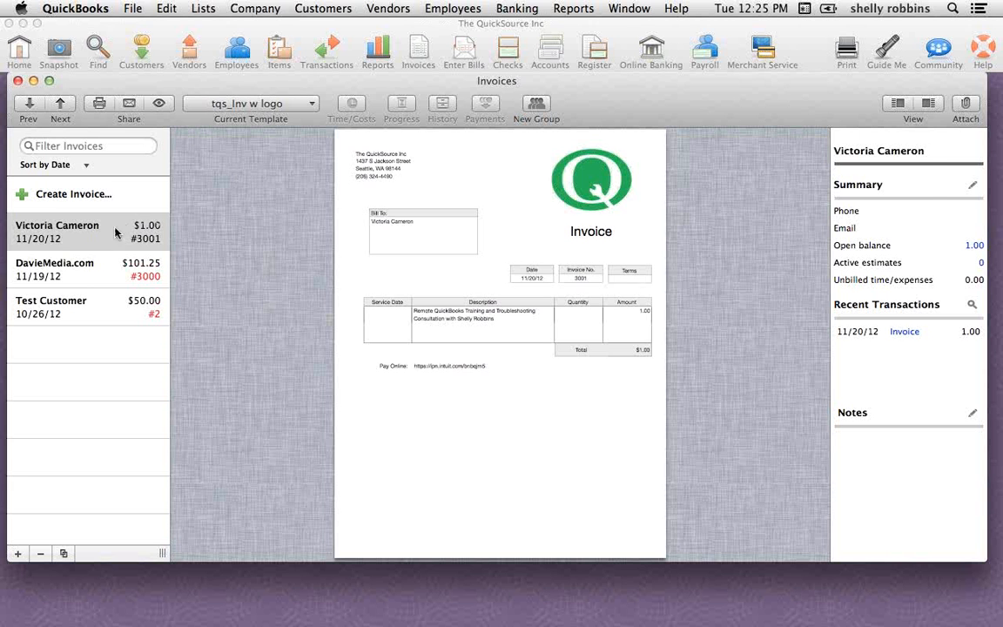
click(110, 269)
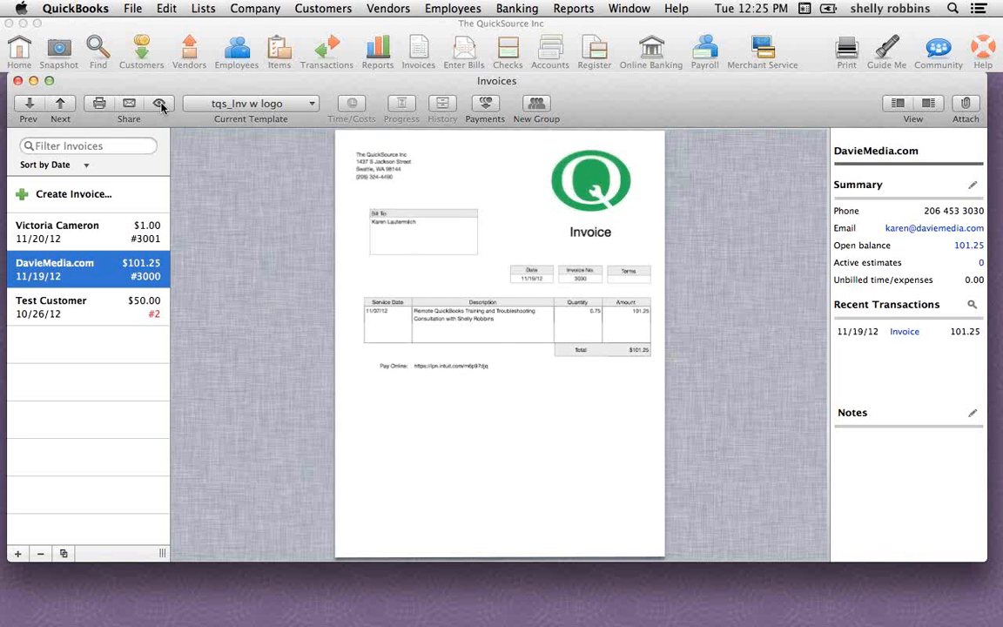
click(160, 104)
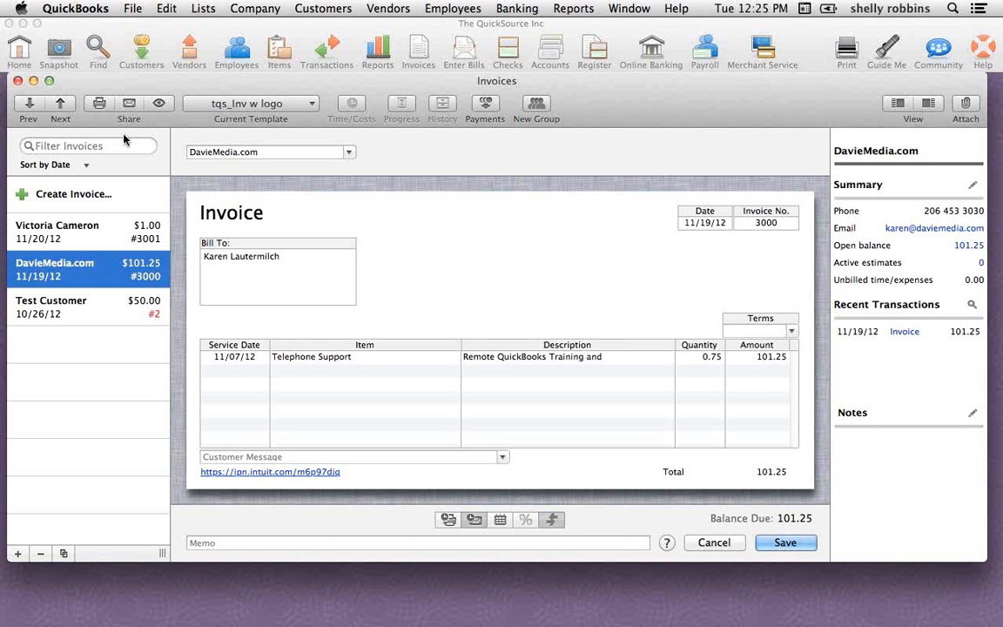
Create and save a DavieMedia.com invoice for the Telephone Support item at 135.00
drag(140, 80, 143, 85)
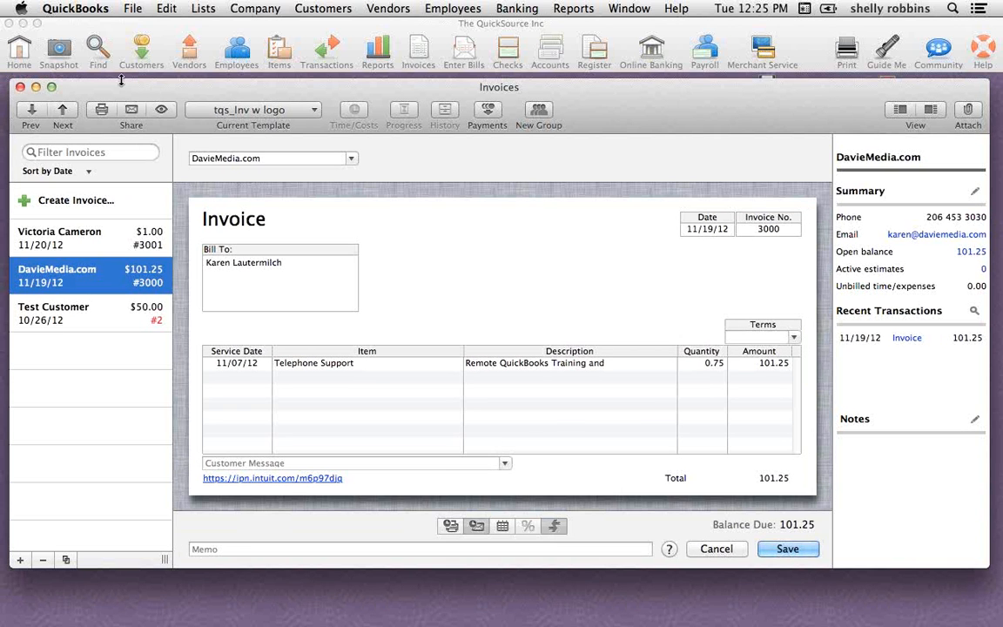
click(63, 111)
click(66, 111)
click(83, 201)
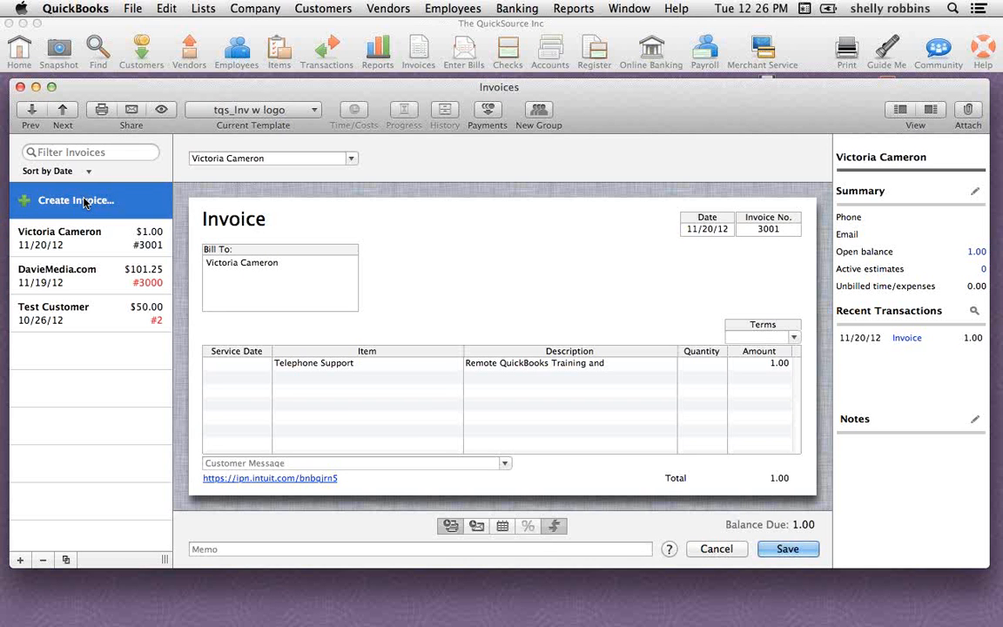
click(85, 202)
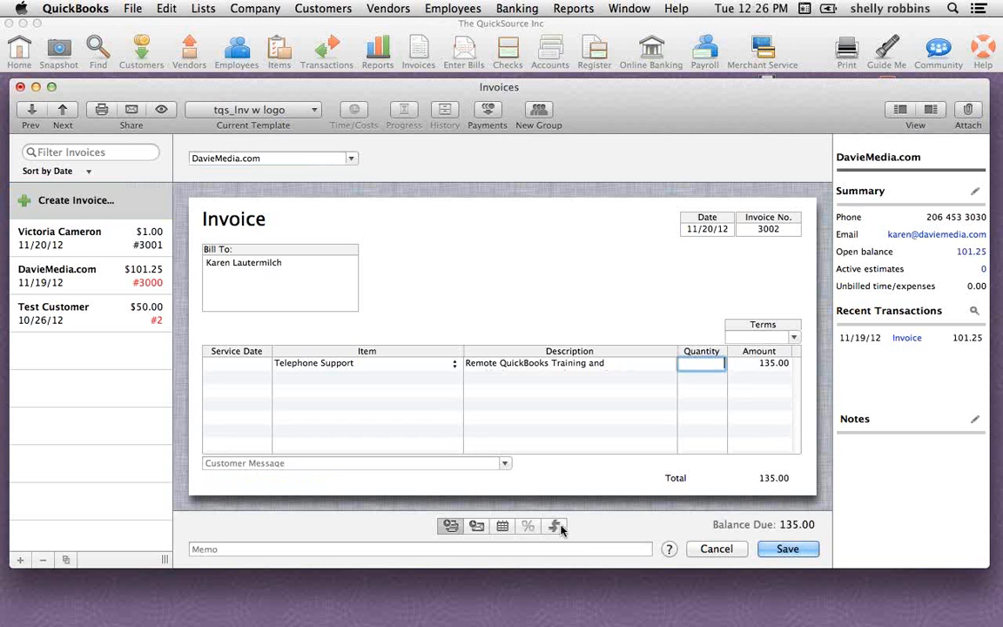
key(Tab)
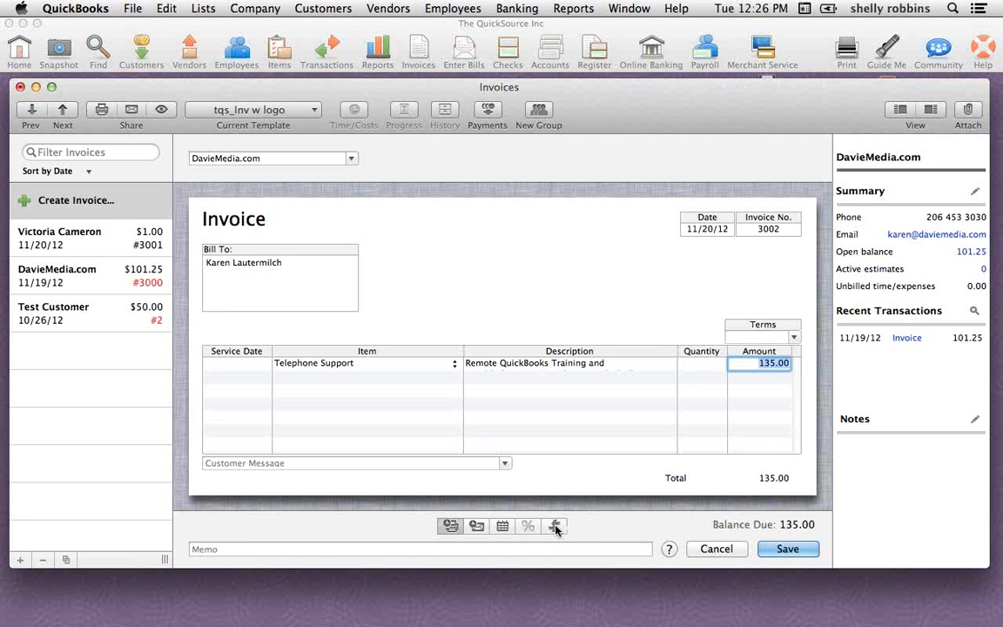
click(802, 552)
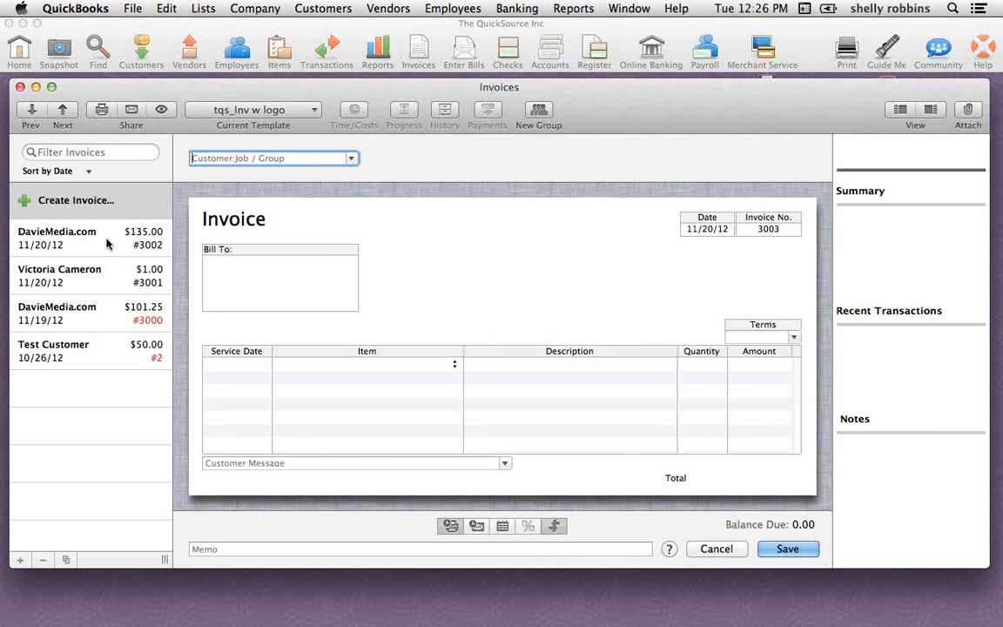
Reopen the saved $135.00 DavieMedia.com invoice, enlarge the invoice window and check for a payment link below the line items
click(78, 237)
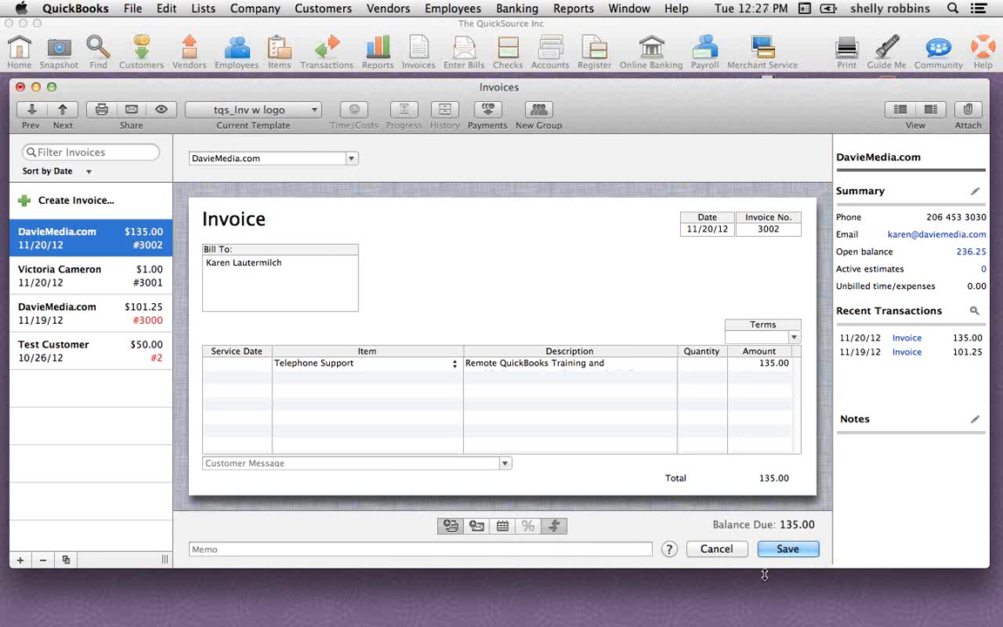
drag(764, 575, 765, 626)
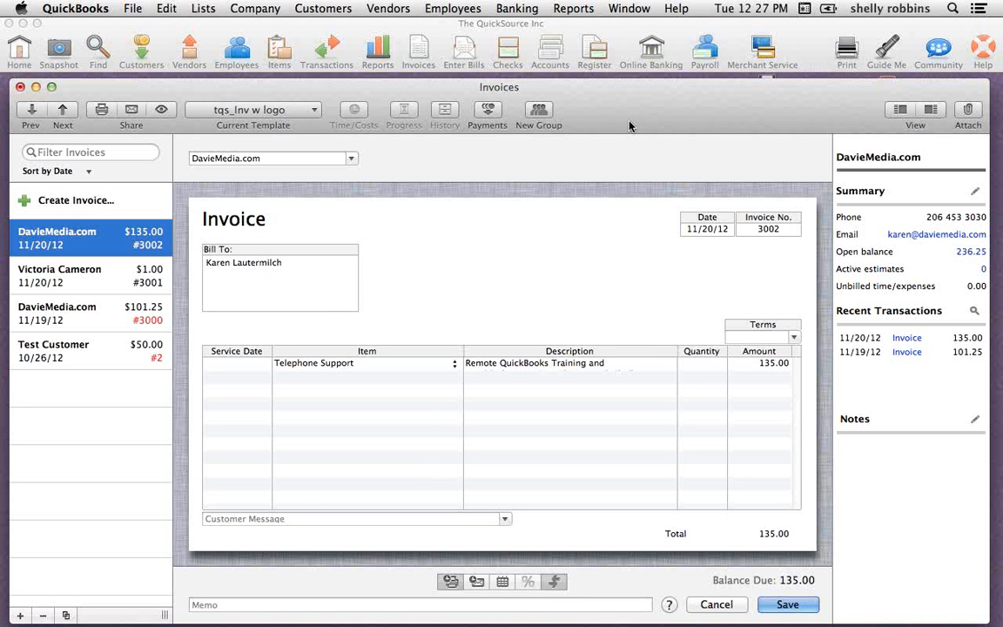
drag(631, 128, 630, 54)
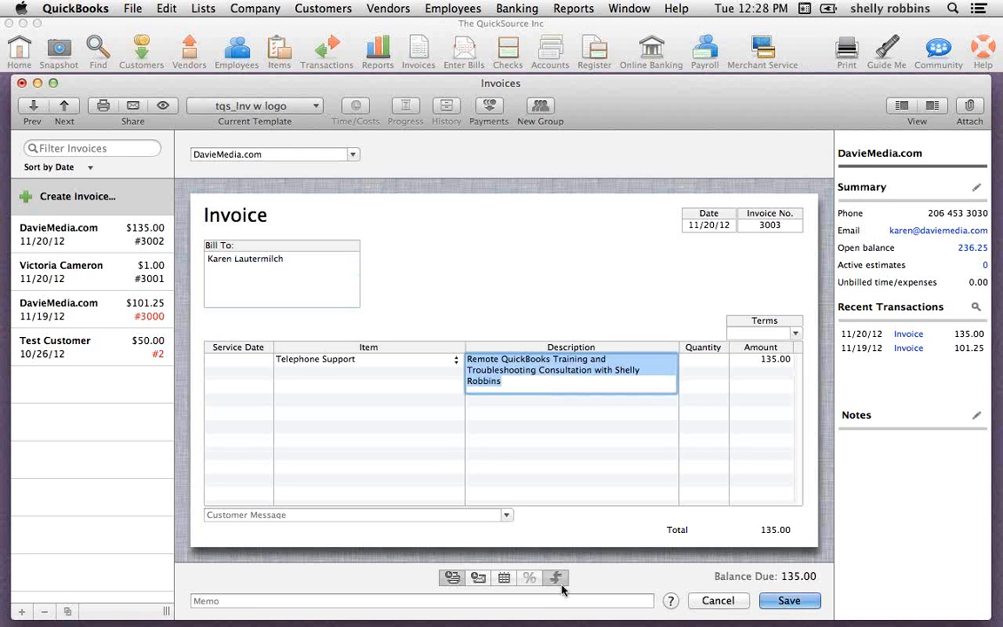
Create another 135.00 Telephone Support invoice for DavieMedia.com, open its email message and cancel sending
key(Tab)
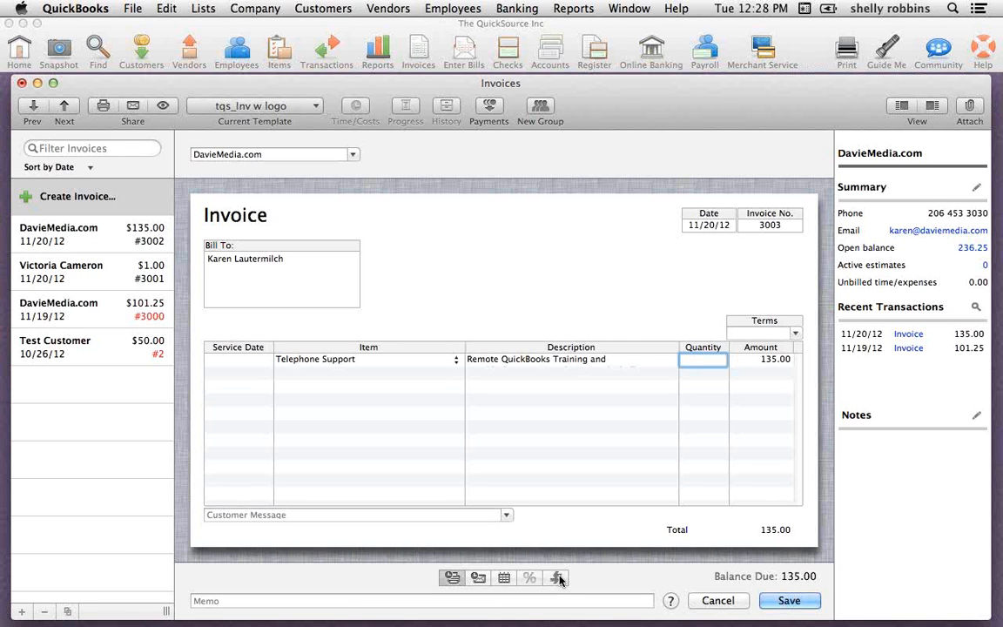
click(133, 106)
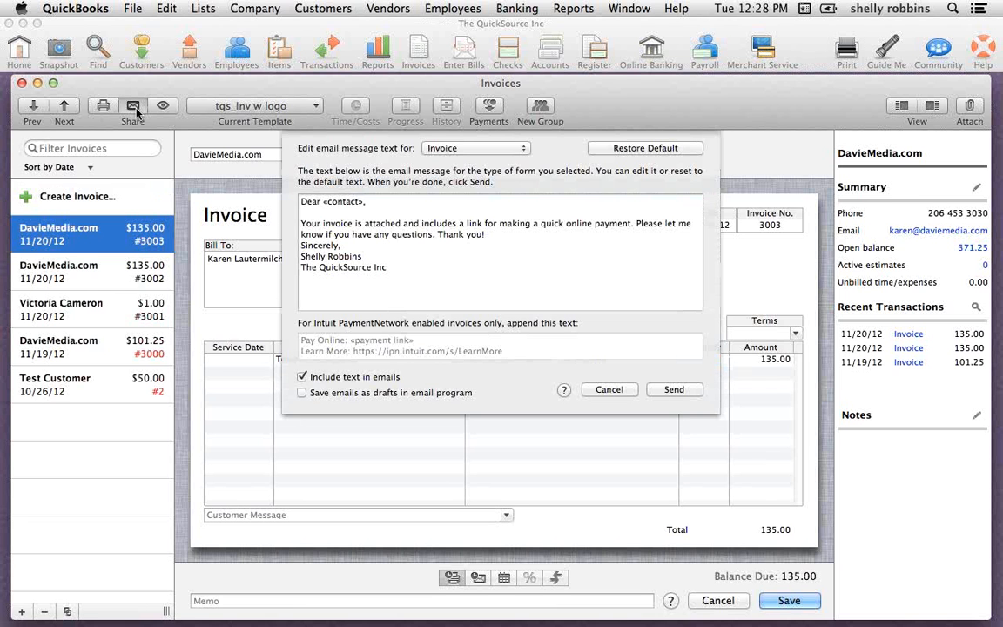
click(610, 390)
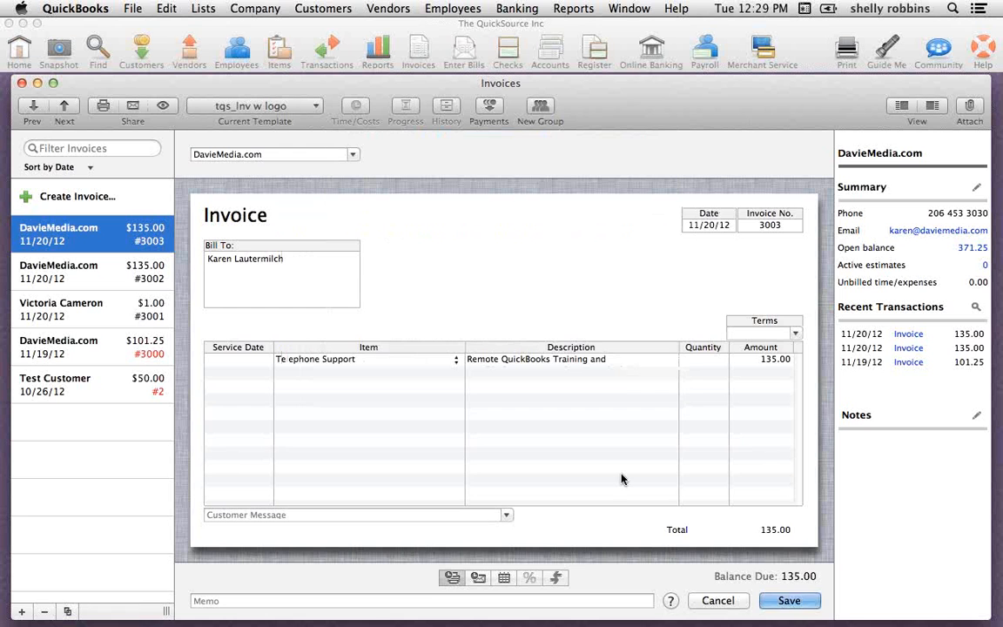
Enable online payment on the newest DavieMedia.com invoice, save the change and reopen the invoice
click(558, 579)
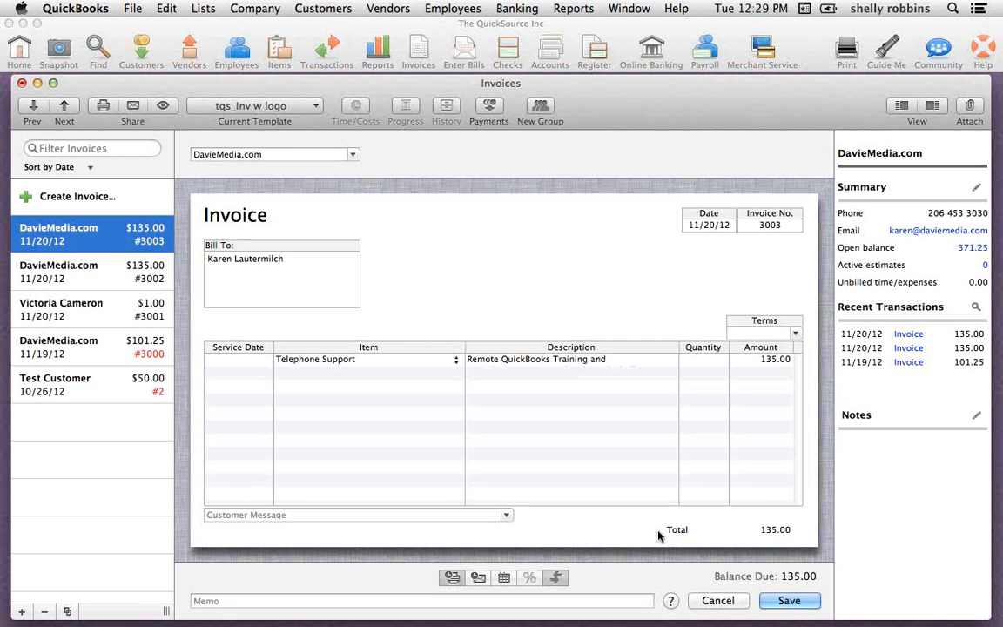
click(126, 278)
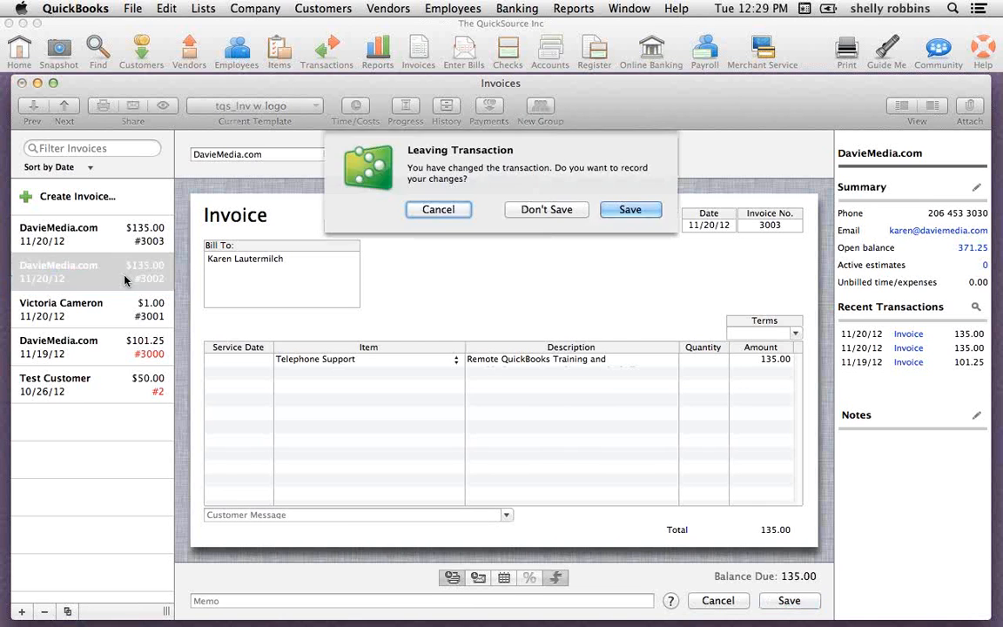
click(104, 238)
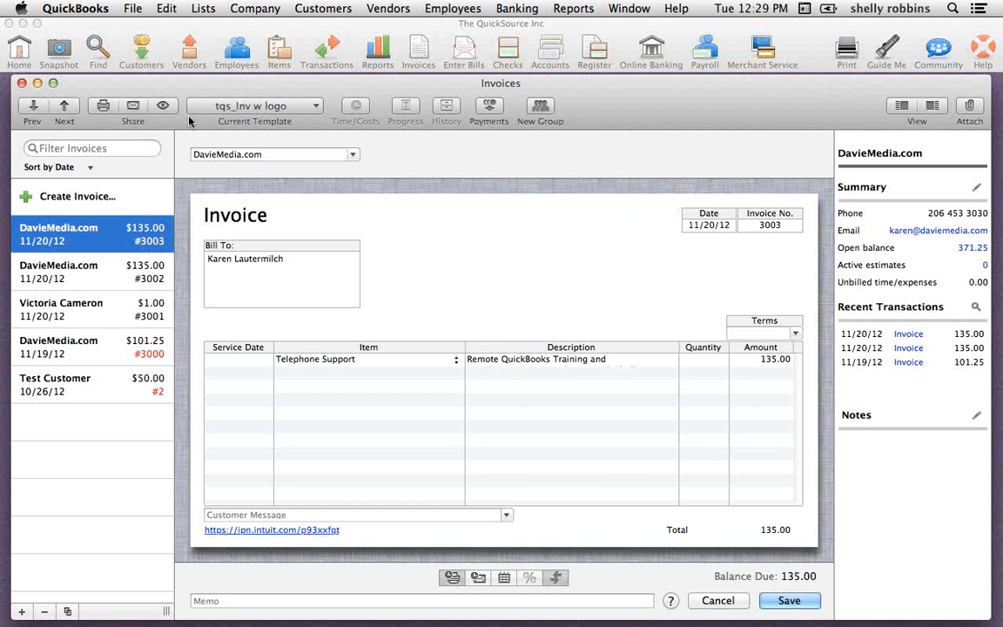
Create a third DavieMedia.com invoice for Telephone Support at 135.00, turn off online payment and save it
click(121, 197)
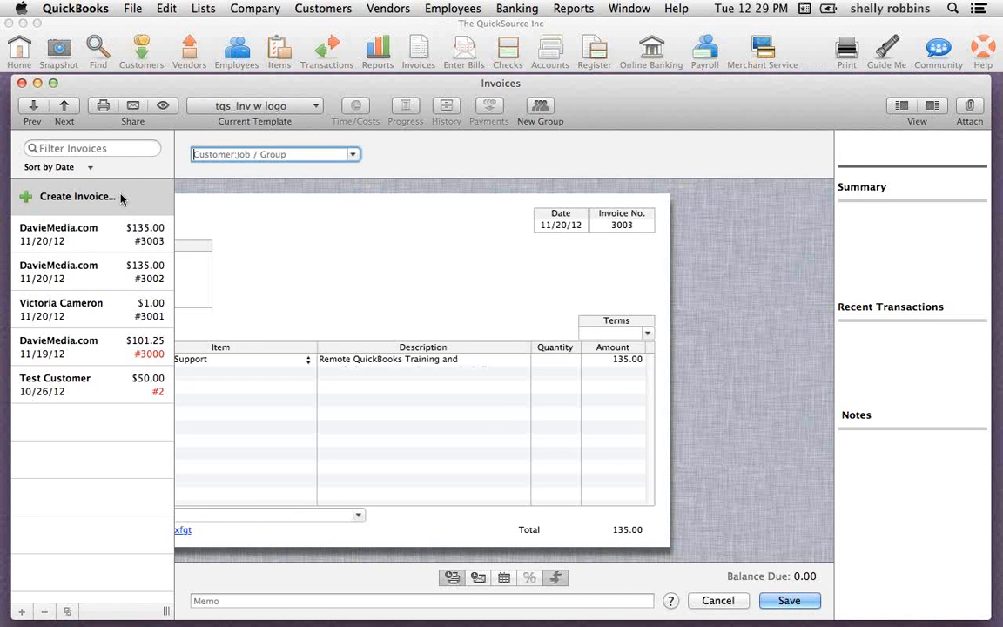
text(DavieMedia.com)
key(Tab)
text(Telephone Support)
key(Tab)
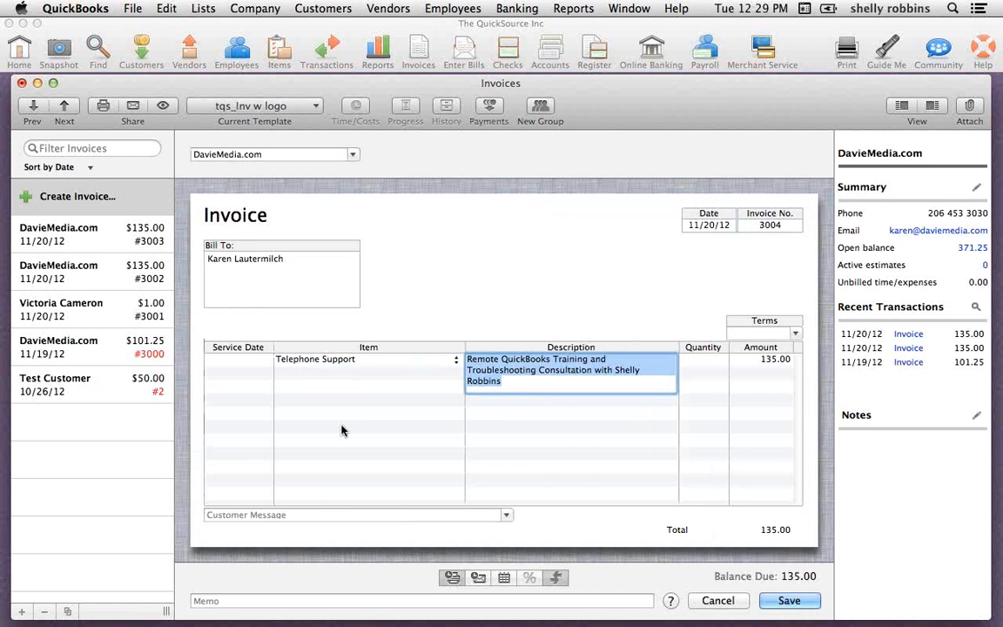
click(558, 580)
click(790, 601)
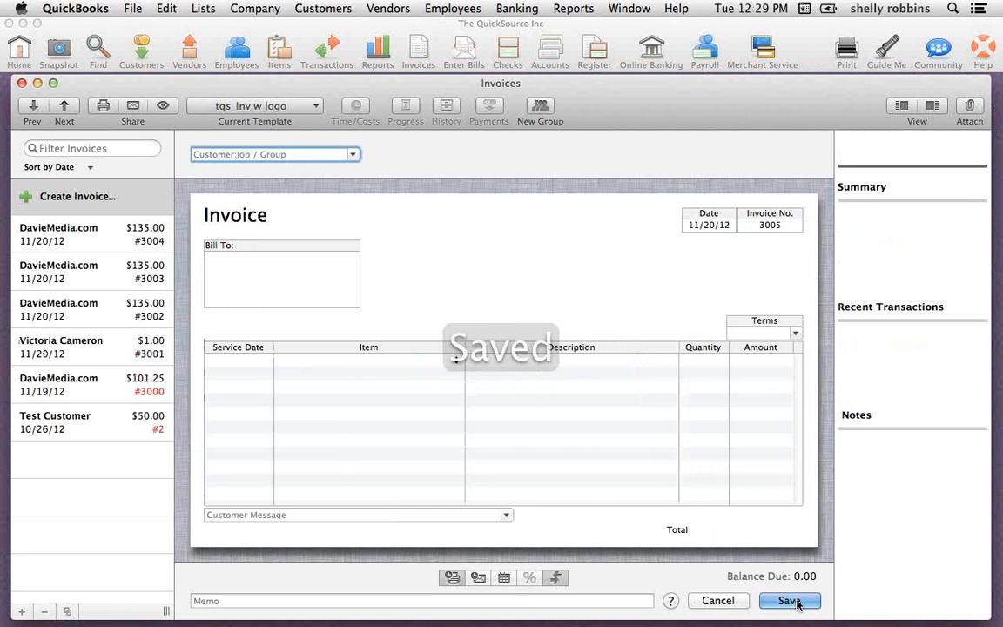
Reopen the newest DavieMedia.com invoice and check its online payment option and payment link
click(104, 235)
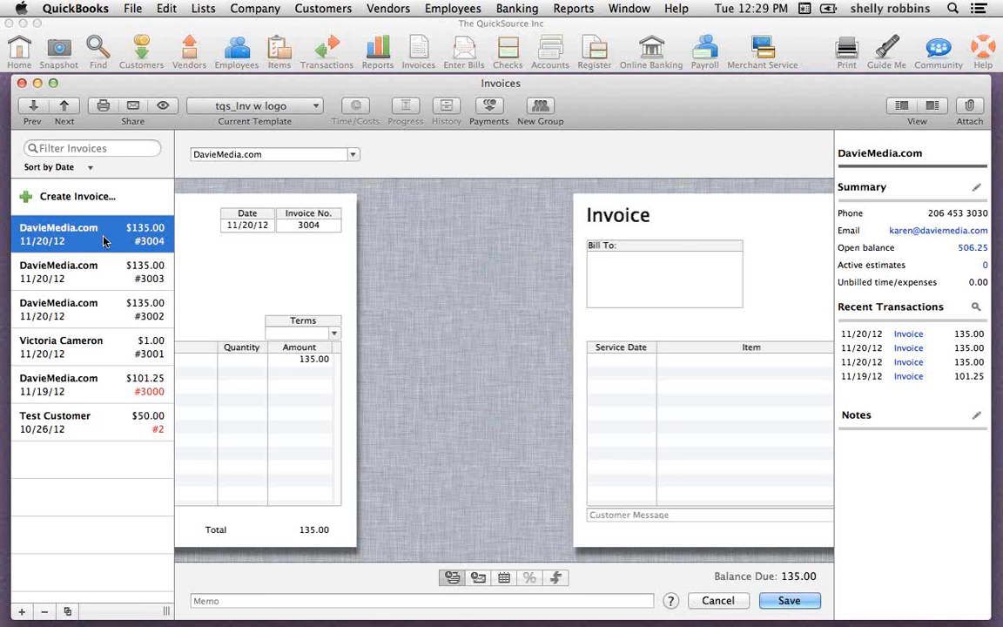
click(558, 579)
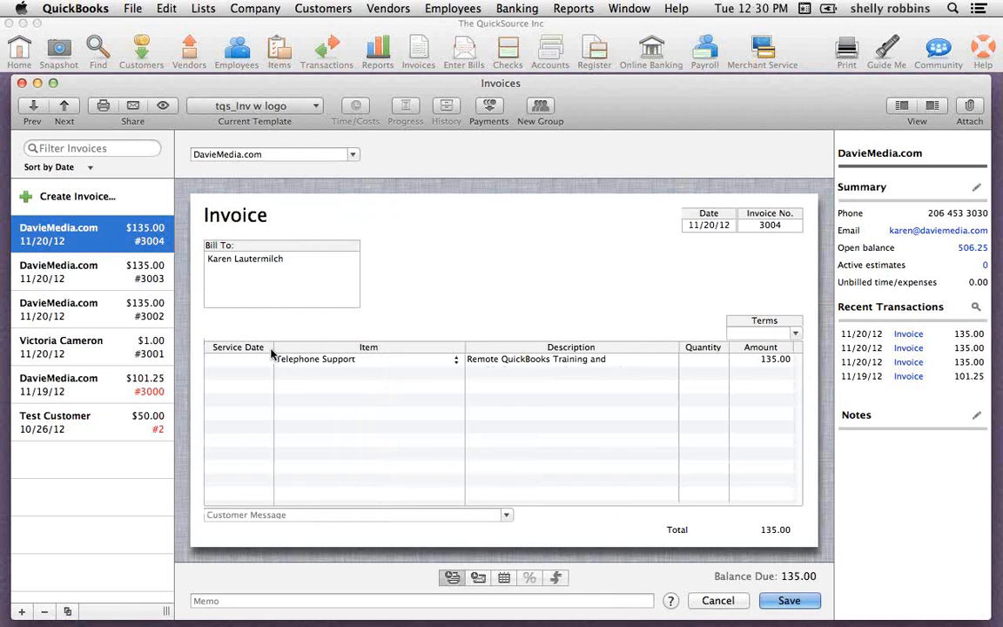
click(120, 275)
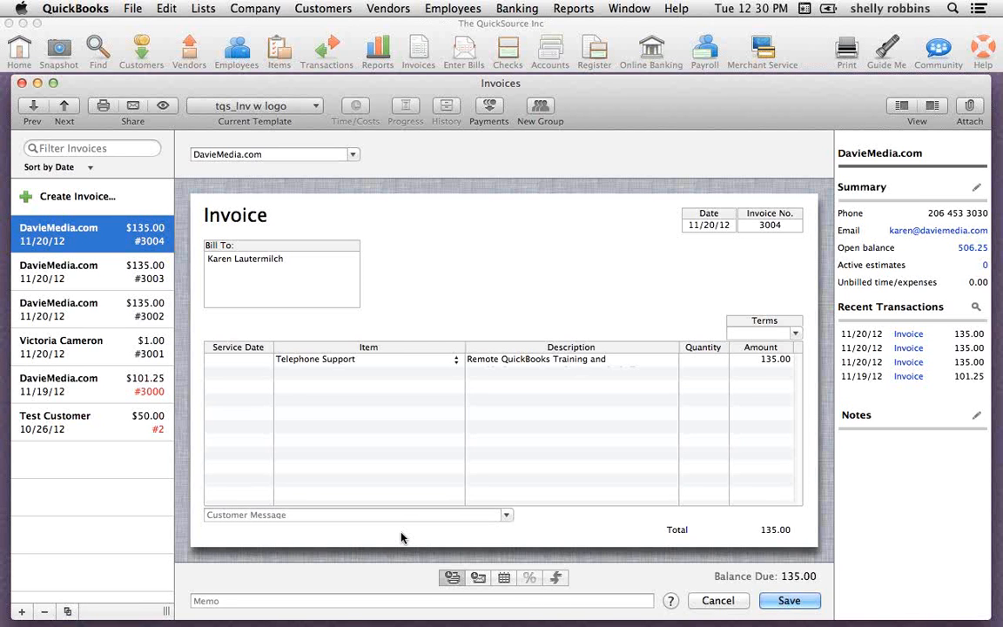
click(109, 275)
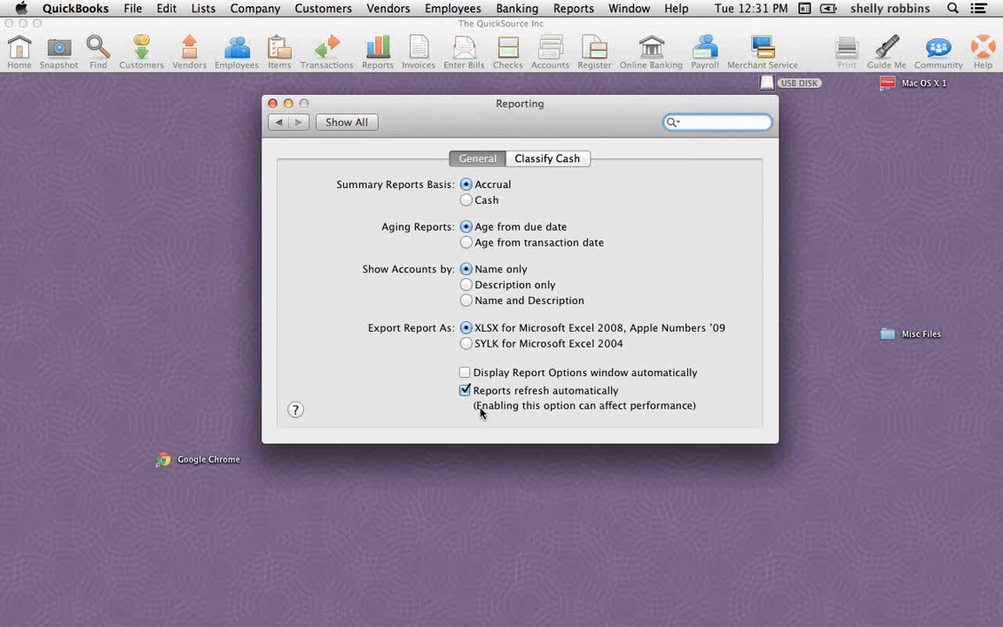
Switch to the slide presentation and advance from the Undo Last Reconciliation slide to the closing THANK YOU! slide
key(super+Tab)
key(super+Tab)
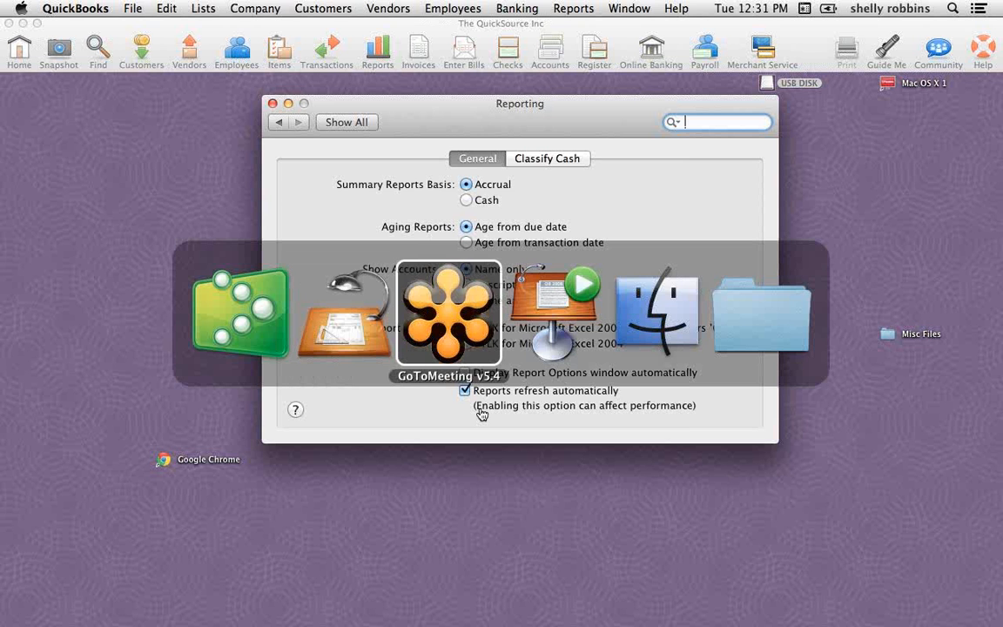
key(super+Tab)
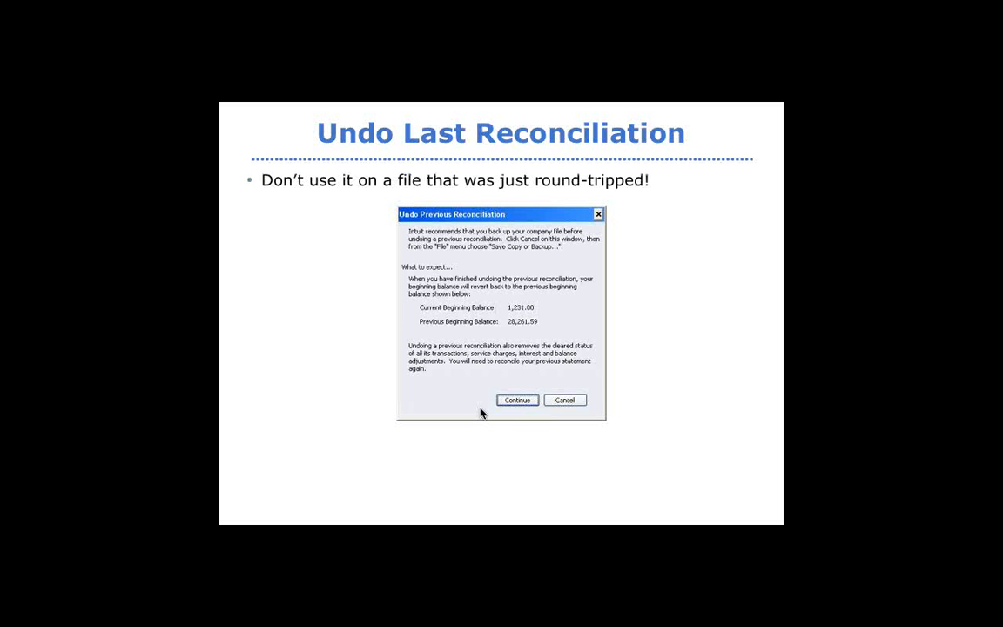
key(Right)
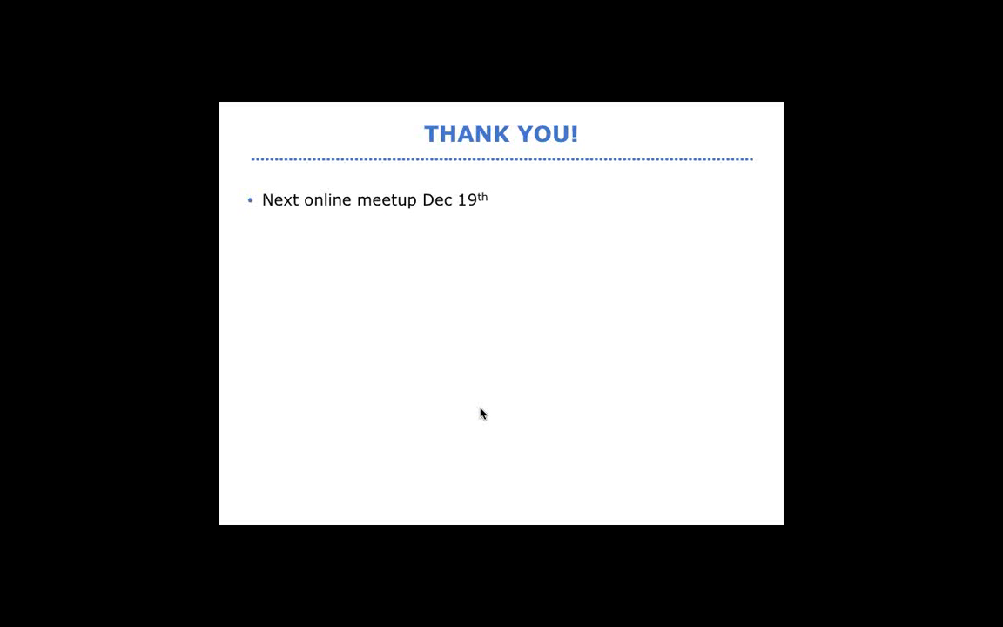